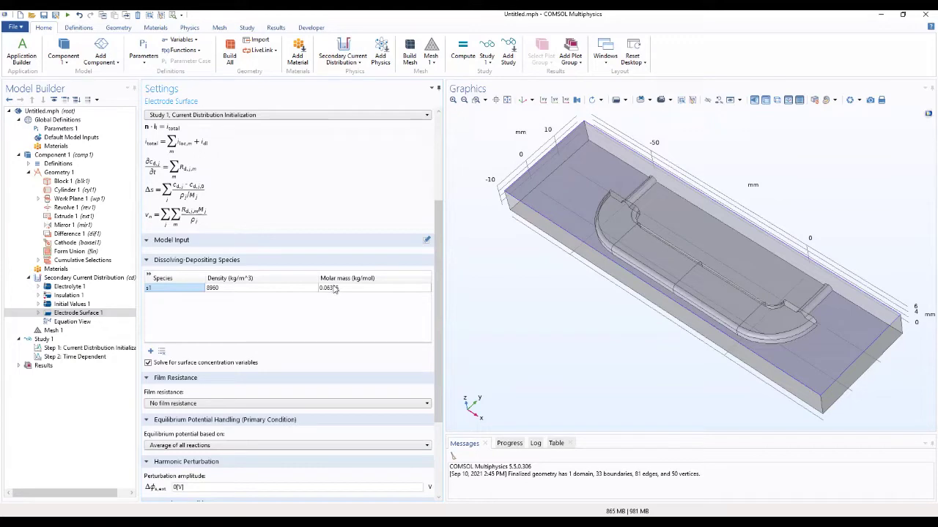
Rename the depositing species s1 to Ni
mouse_move(442, 322)
left_mouse_down()
mouse_move(438, 344)
mouse_move(435, 334)
left_mouse_up()
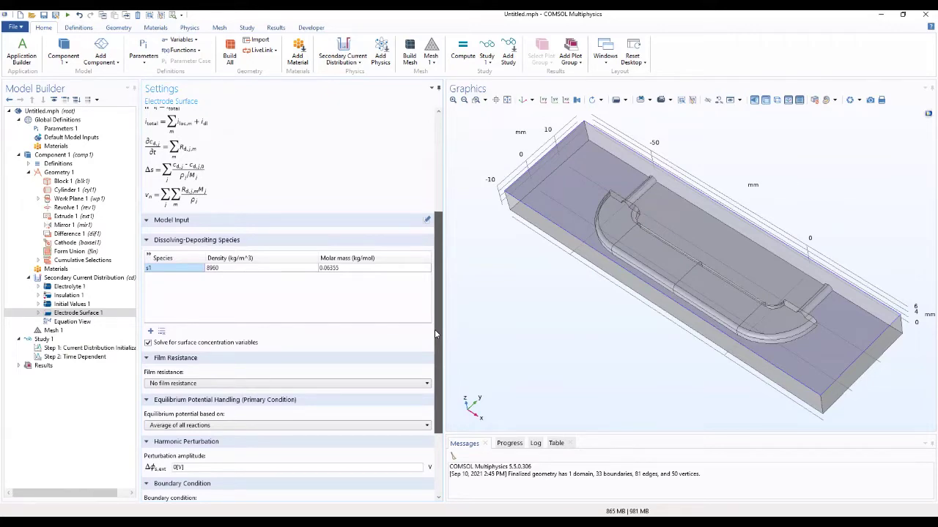
left_click_drag(435, 334, 440, 414)
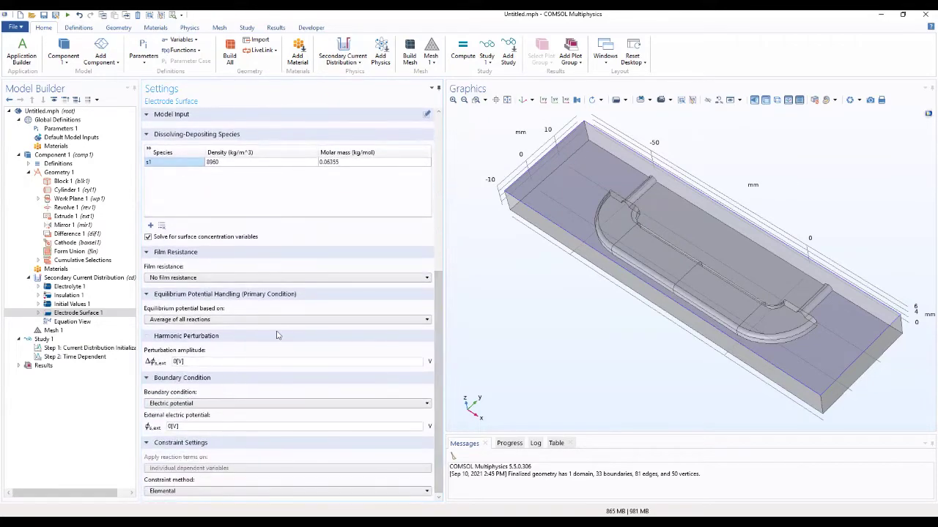
scroll(236, 266, "up", 5)
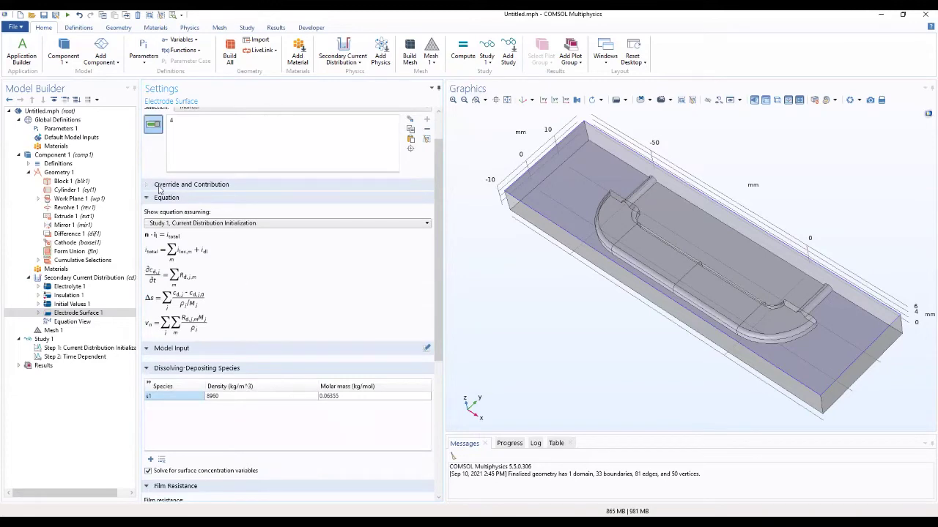
left_click(159, 187)
mouse_move(521, 229)
left_mouse_down()
mouse_move(539, 260)
mouse_move(635, 324)
mouse_move(674, 188)
mouse_move(561, 325)
mouse_move(662, 298)
mouse_move(592, 212)
mouse_move(661, 175)
left_mouse_up()
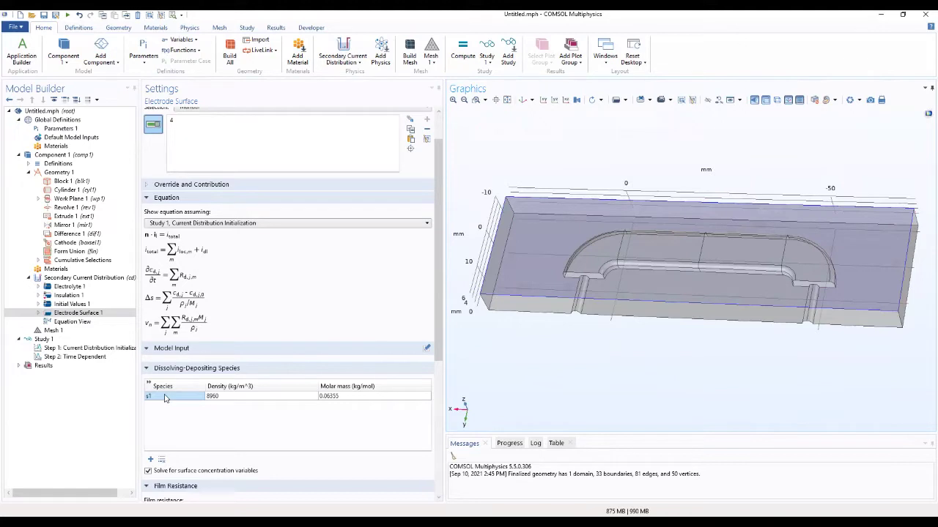
left_click(167, 396)
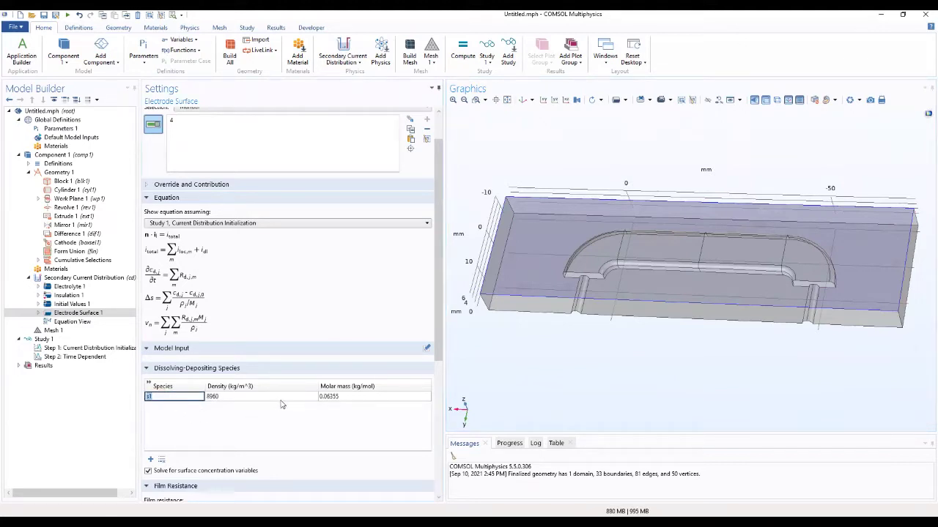
type("N")
type("i")
left_click(260, 396)
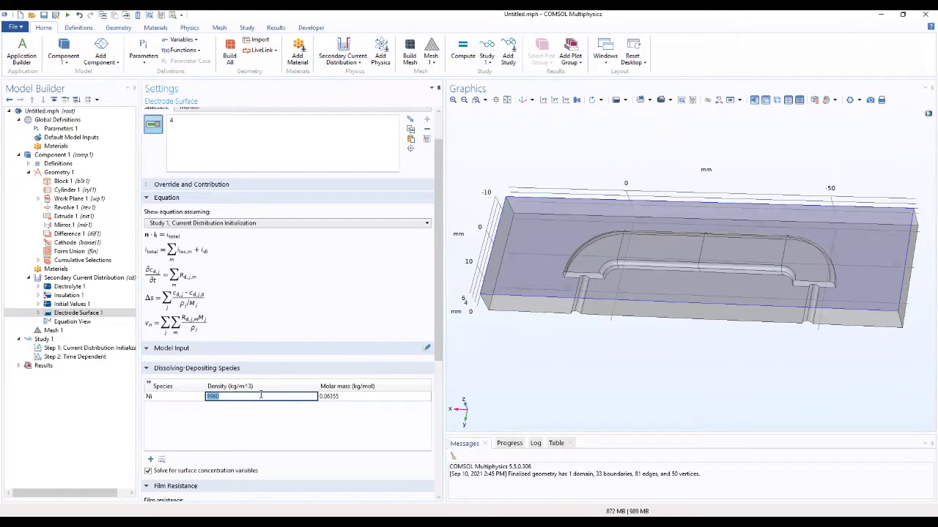
Set the Ni species density to rho_Ni and molar mass to M_Ni
type("rg")
key("BackSpace")
type("ho_")
type("Ni")
left_click(402, 397)
type("M_Ni")
key("Return")
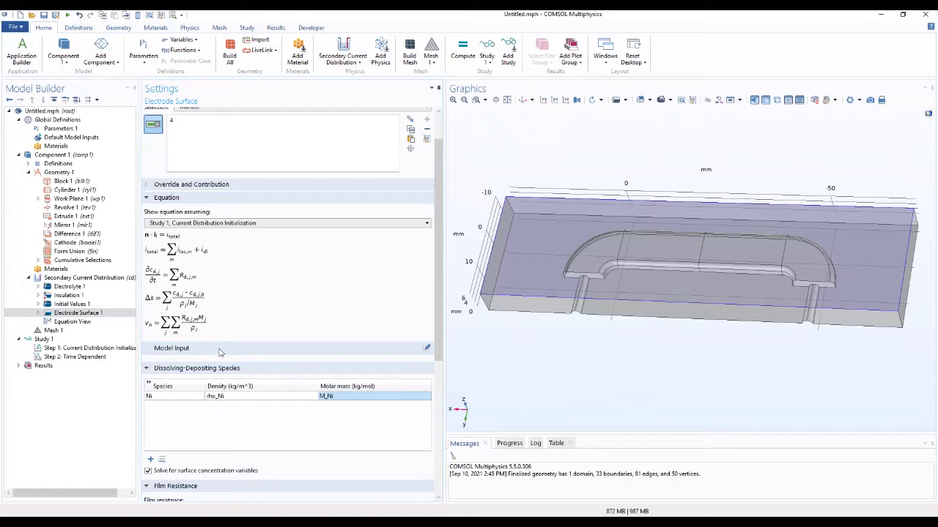
left_click(75, 314)
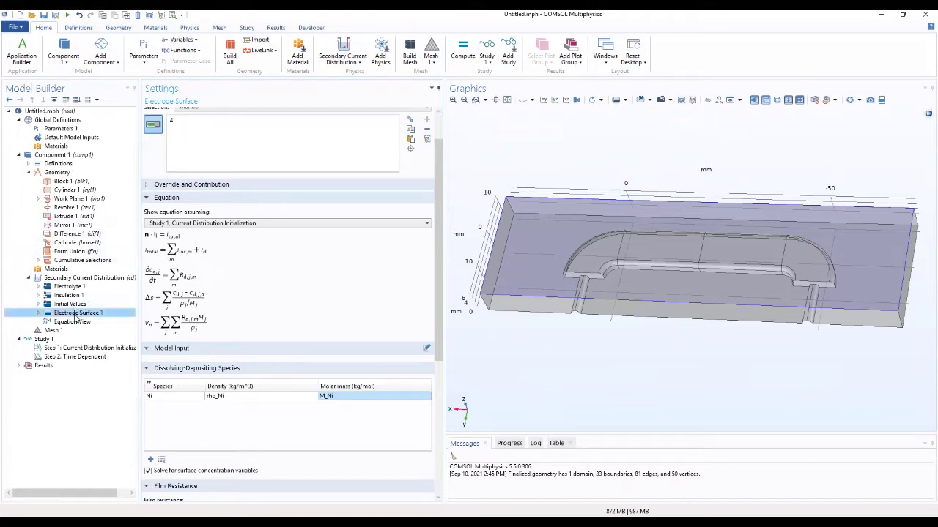
Give Electrode Reaction 1 two participating electrons and a Ni stoichiometric coefficient of 1
left_click(39, 313)
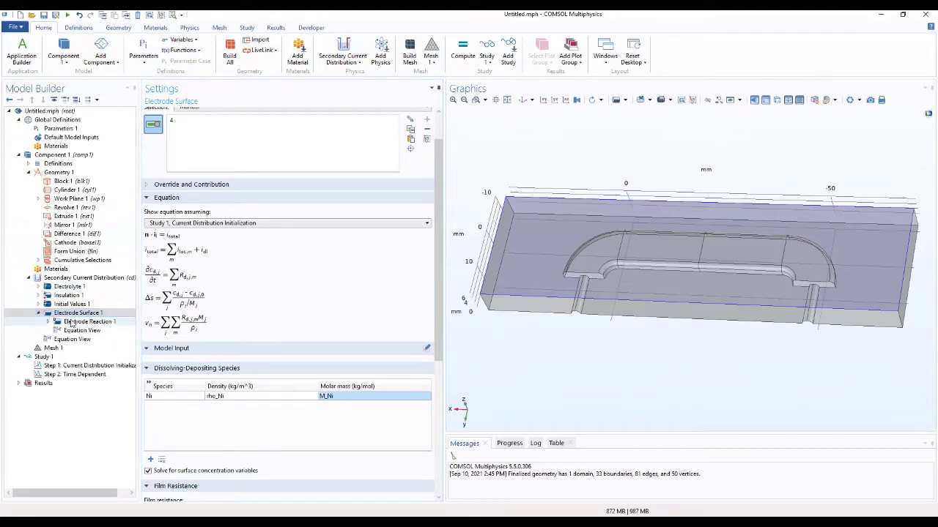
left_click(72, 322)
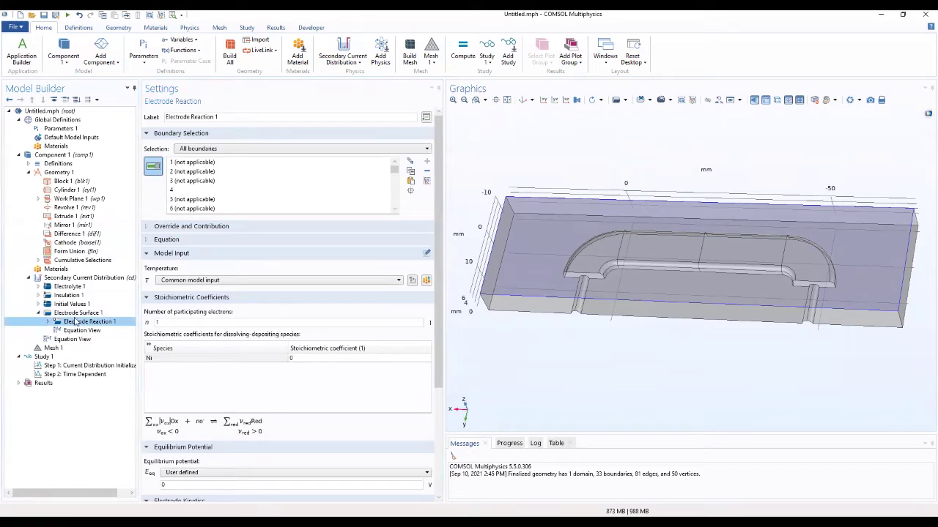
mouse_move(438, 249)
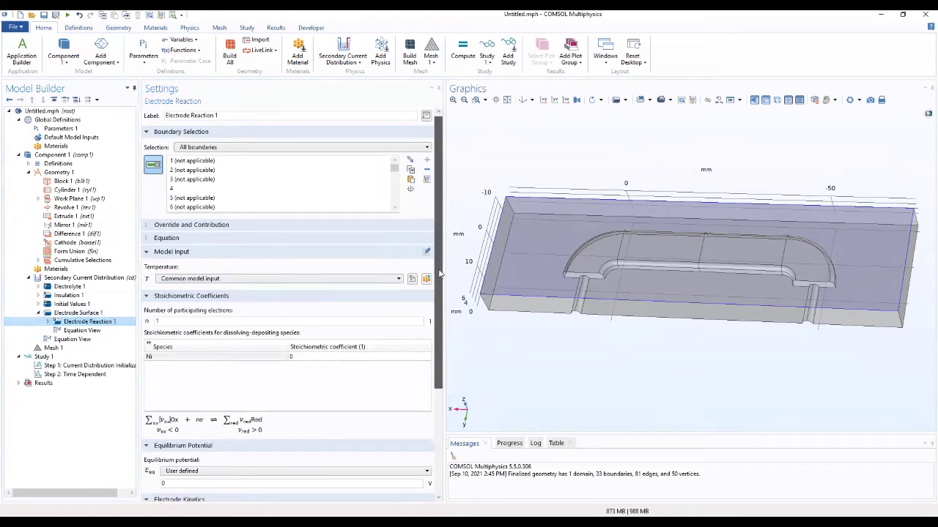
left_click_drag(440, 273, 430, 313)
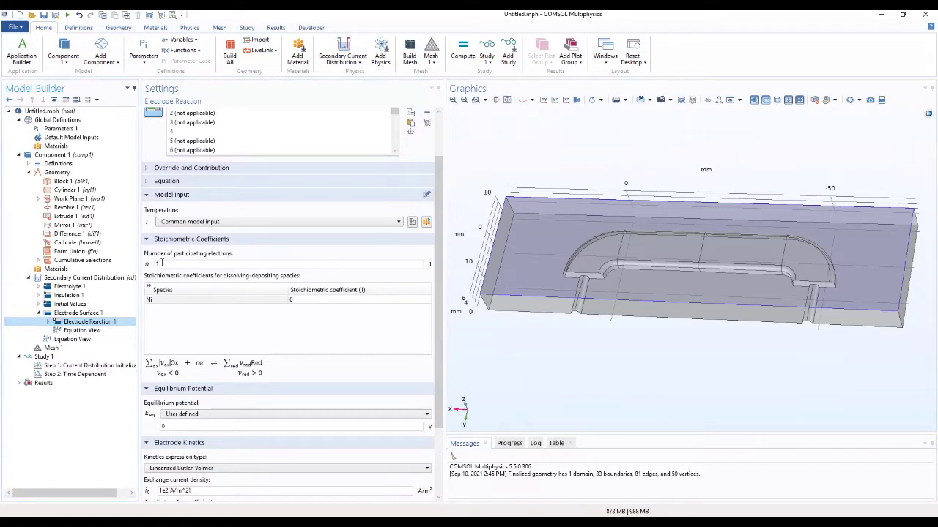
left_click_drag(167, 265, 148, 272)
type("2")
left_click(313, 300)
type("1")
key("Return")
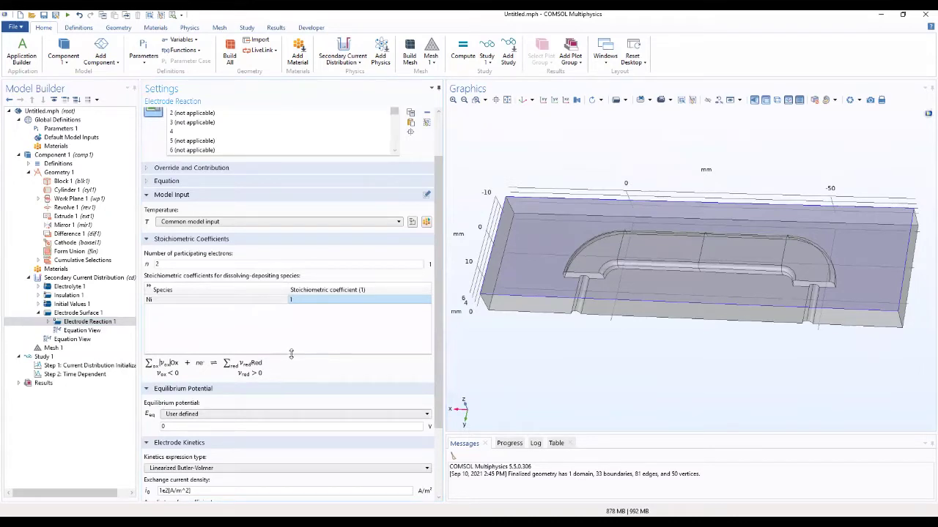
Enter Eeq_Ni as the equilibrium potential of Electrode Reaction 1
scroll(295, 370, "down", 2)
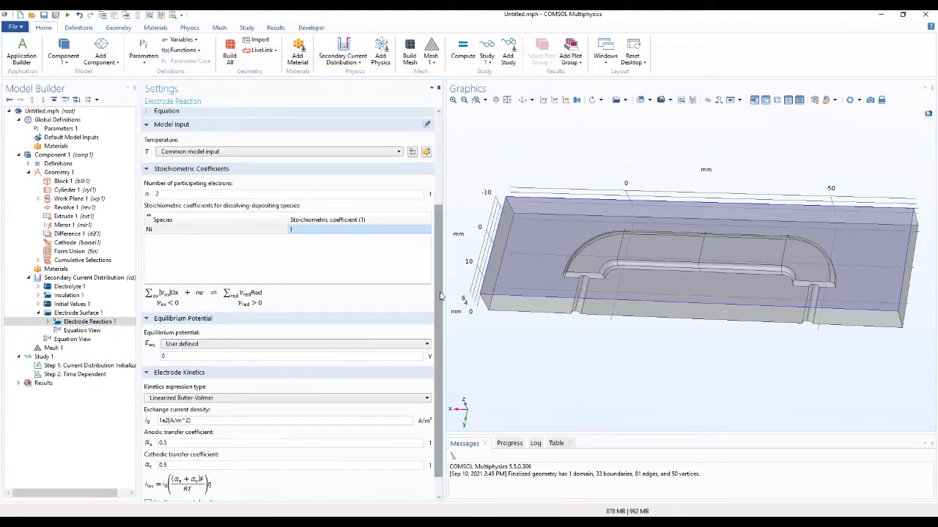
scroll(438, 322, "down", 1)
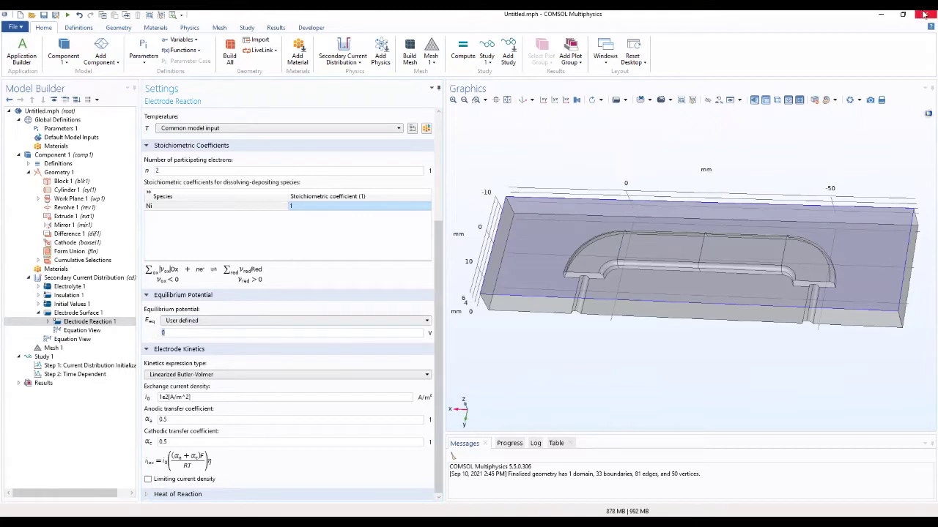
type("Eeq")
type("_Ni")
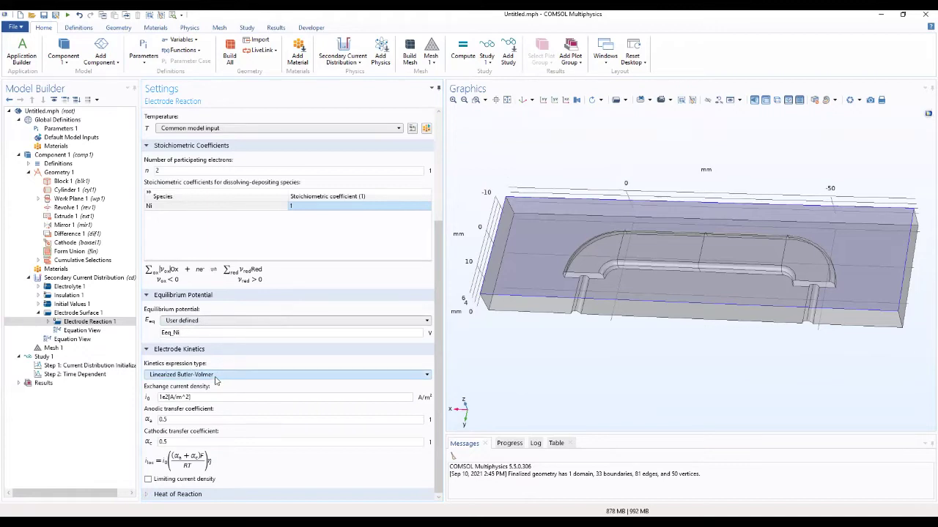
Use Butler-Volmer kinetics with exchange current density i0_Ni for Electrode Reaction 1
left_click(216, 376)
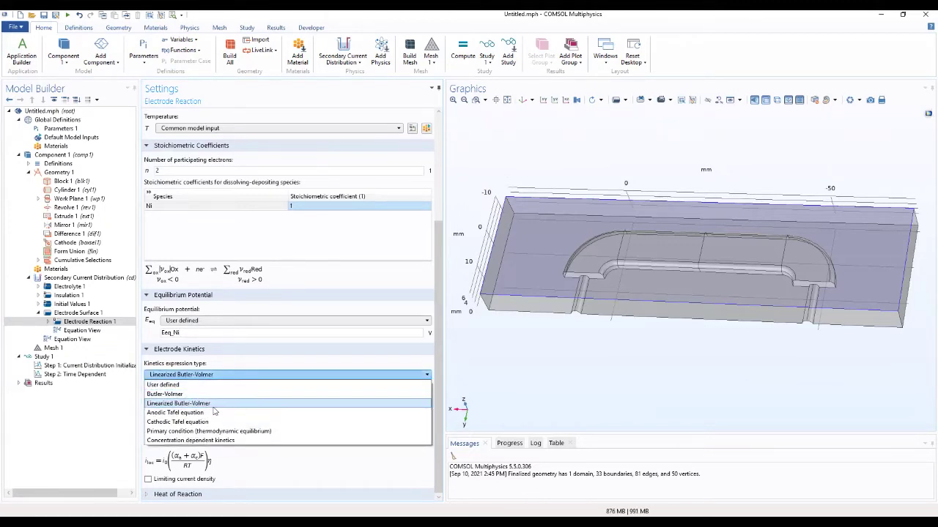
left_click(200, 394)
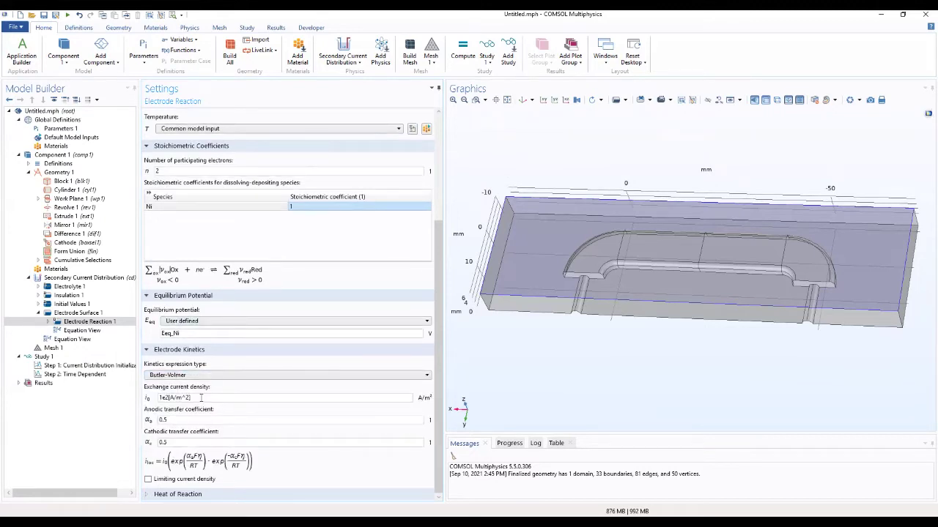
triple_click(201, 397)
key("BackSpace")
type("i0")
type("_Ni")
left_click(74, 314)
Duplicate Electrode Surface 1 into Electrode Surface 2 and check its copied Ni reaction
right_click(74, 314)
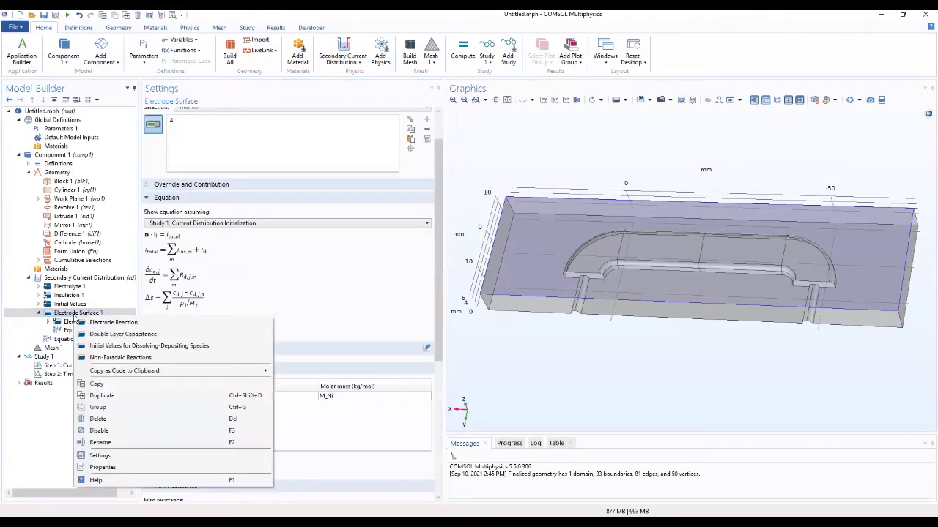
left_click(102, 396)
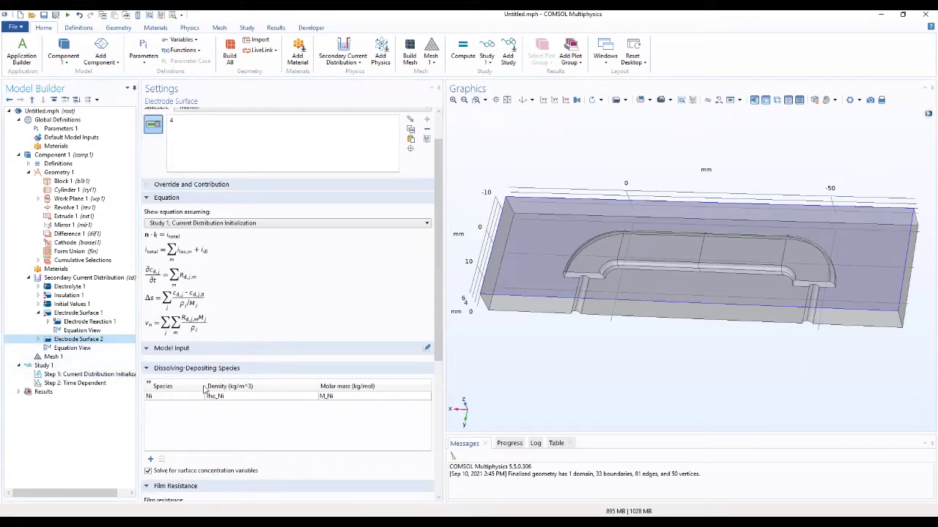
left_click(38, 340)
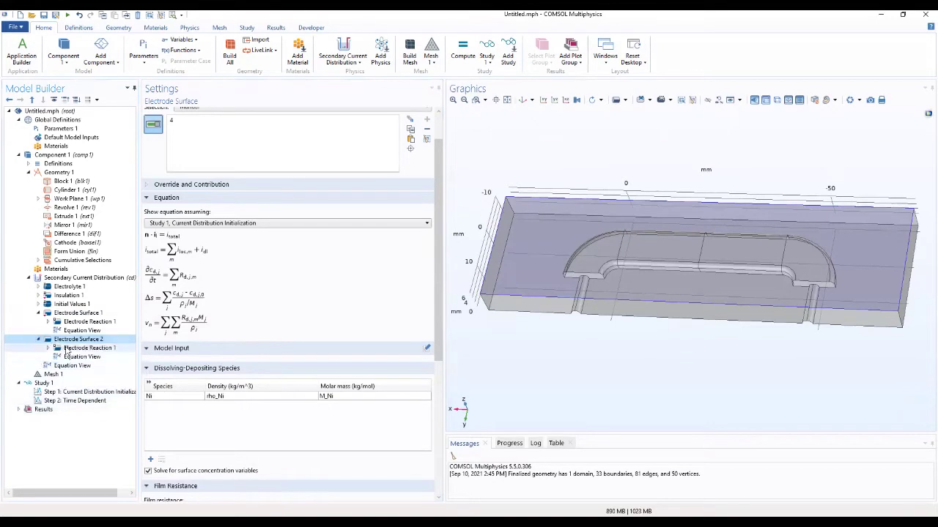
left_click(75, 348)
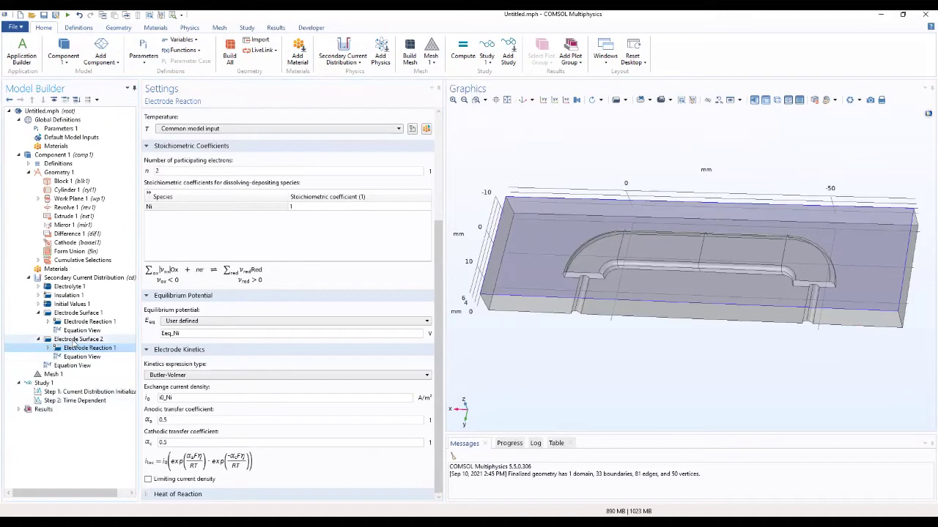
left_click(75, 340)
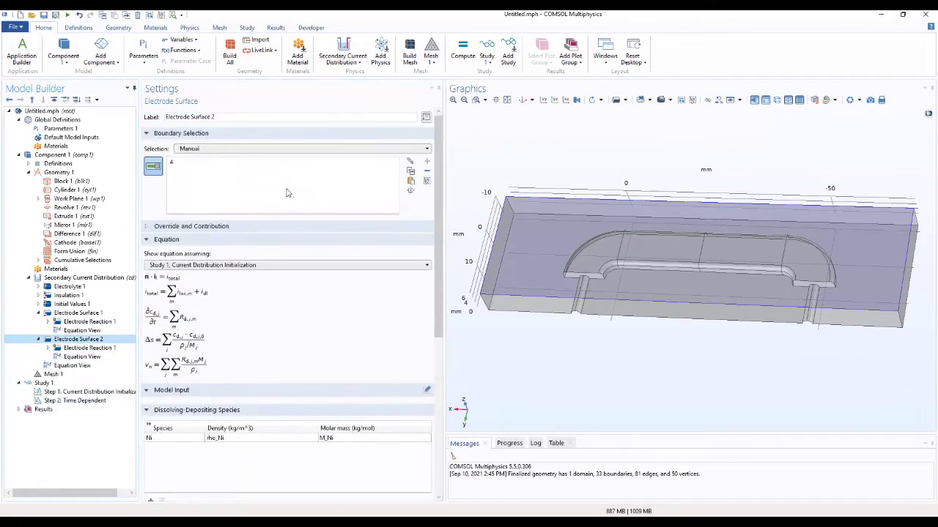
Apply Electrode Surface 2 to the Cathode boundaries
left_click(262, 150)
left_click(227, 184)
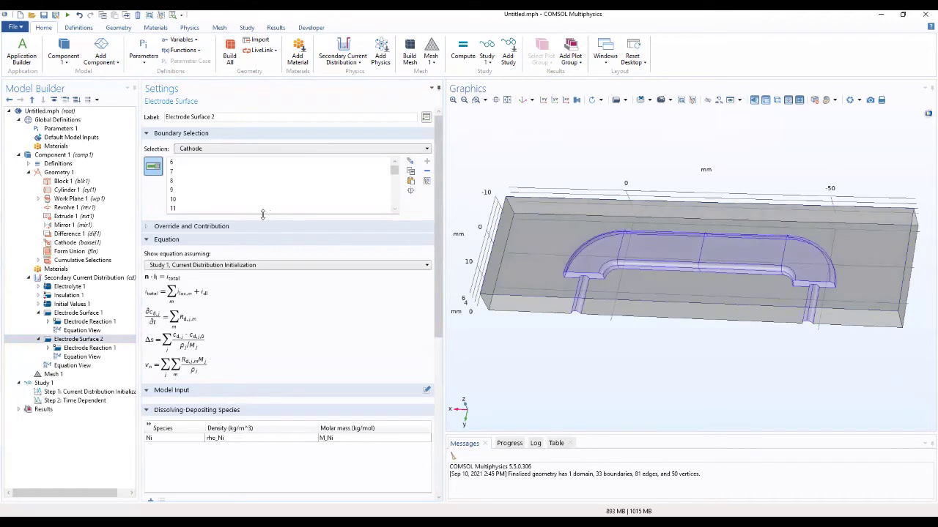
left_click(80, 340)
left_click_drag(437, 337, 437, 483)
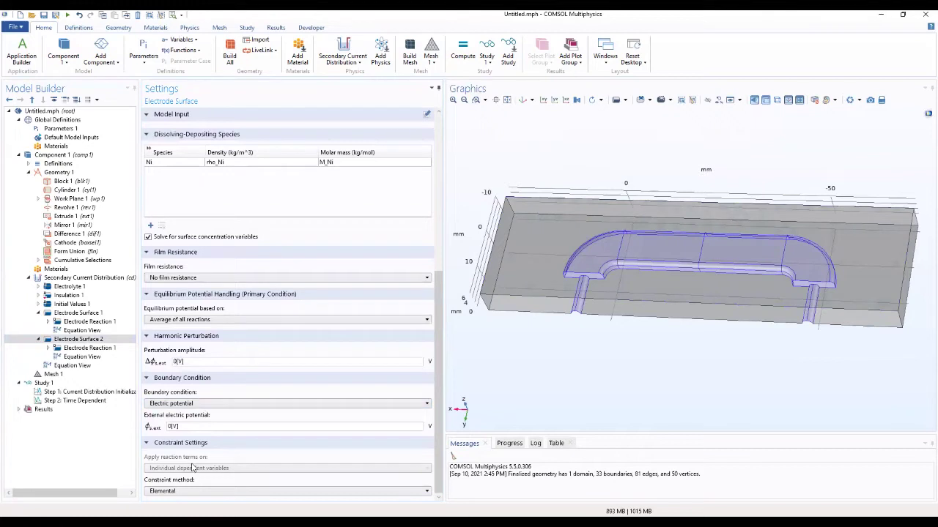
Set an average current density boundary condition of Iavg
left_click(184, 405)
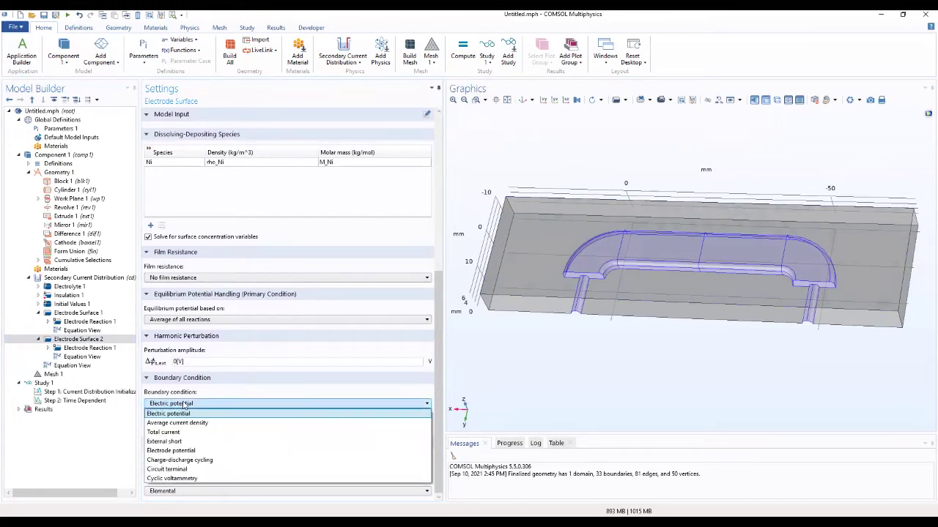
left_click(182, 423)
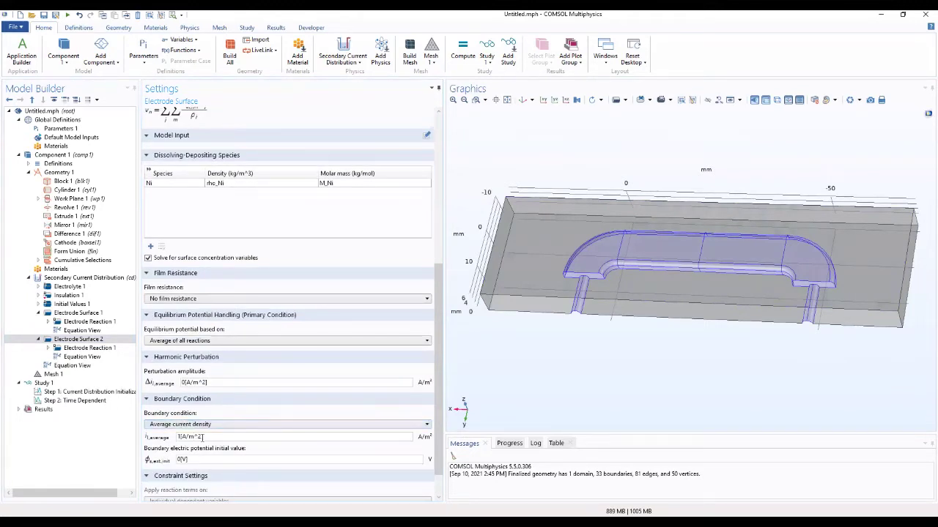
triple_click(217, 436)
type("Iavg")
left_click(95, 348)
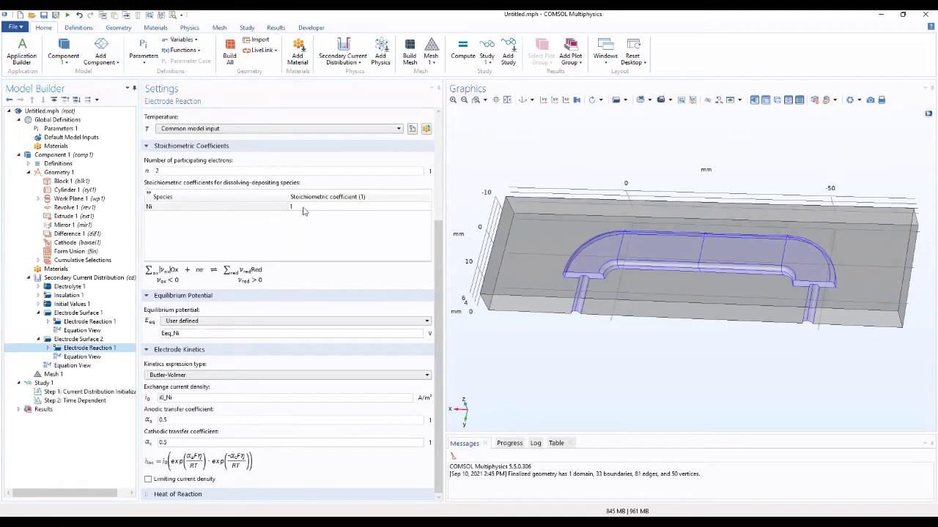
left_click(304, 210)
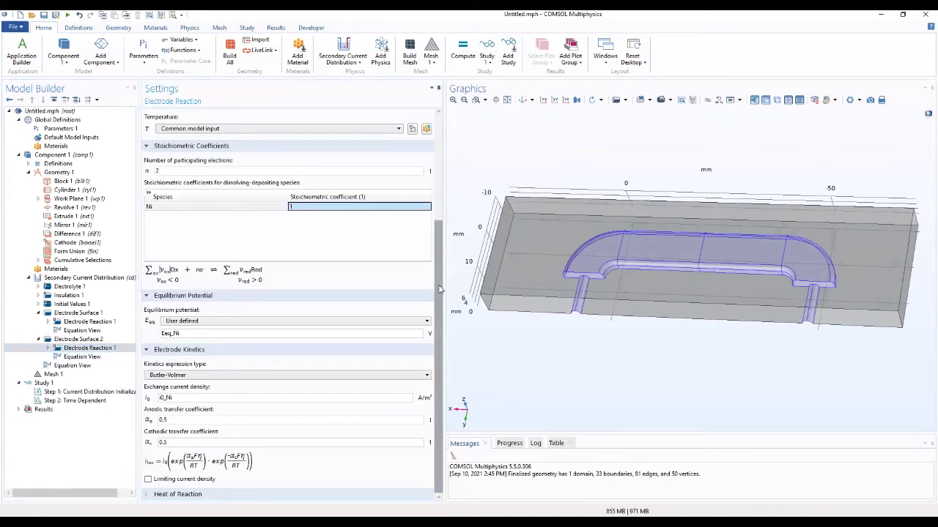
left_click_drag(440, 289, 440, 225)
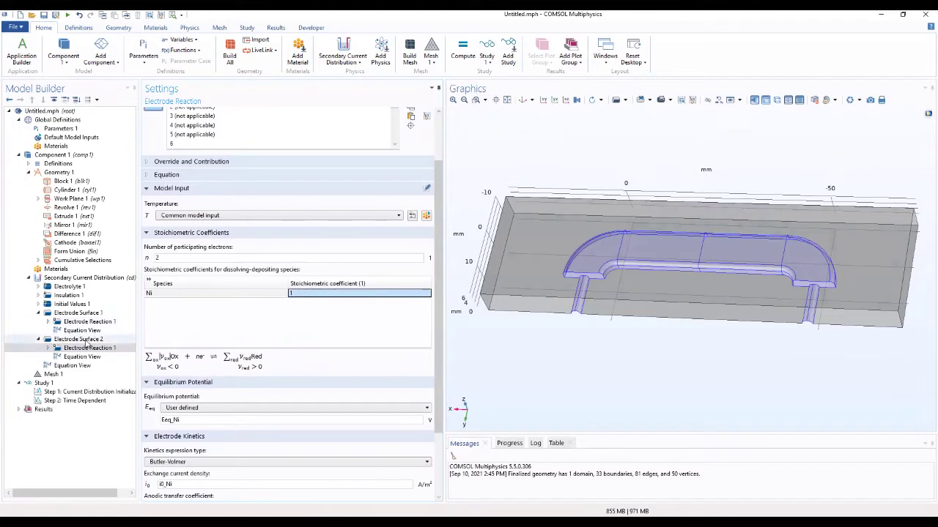
left_click(86, 341)
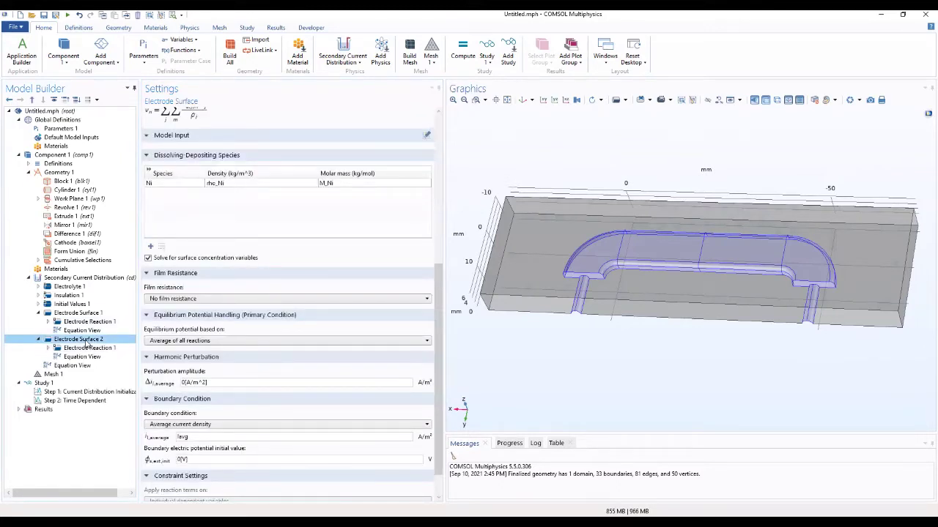
Add Electrode Reaction 2 to Electrode Surface 2
right_click(86, 344)
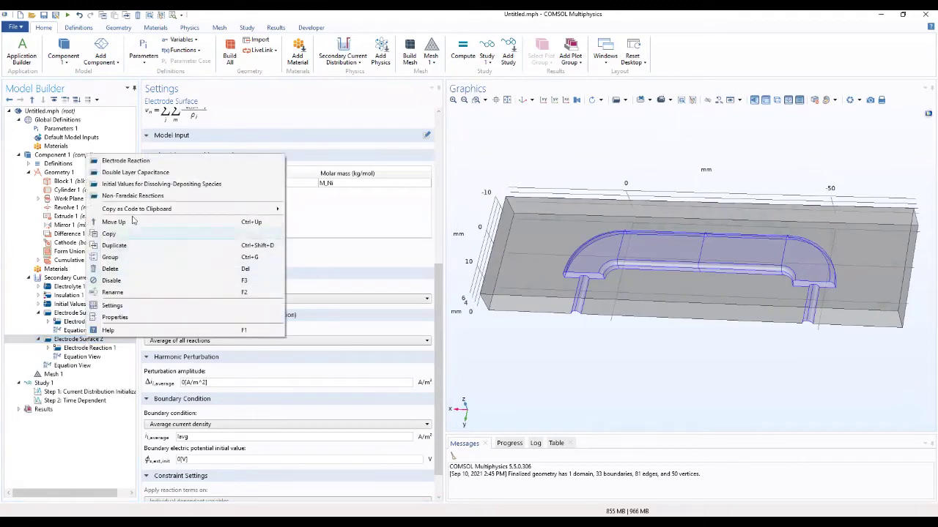
left_click(126, 162)
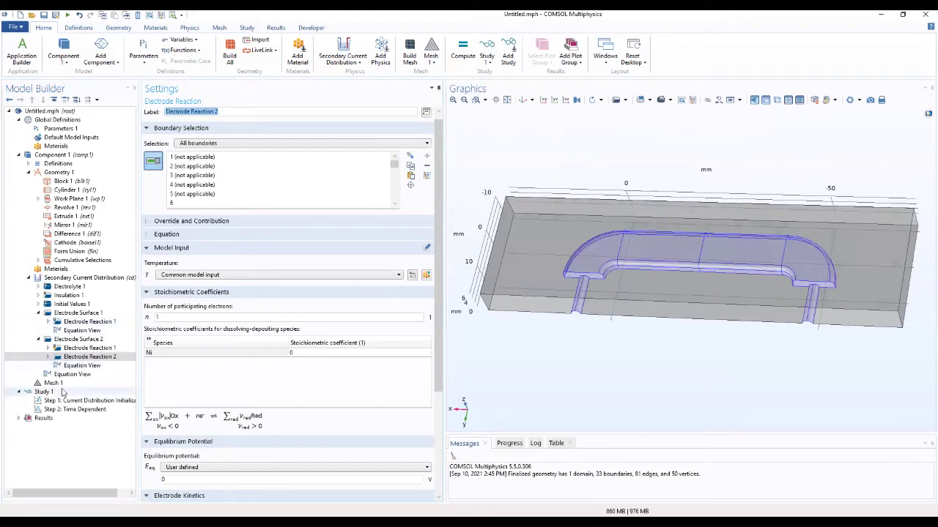
left_click(80, 357)
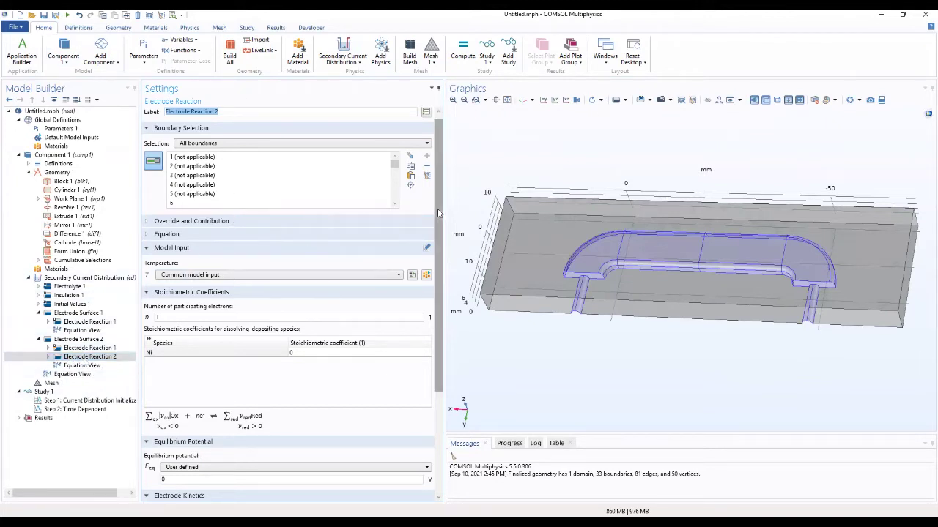
scroll(432, 325, "down", 4)
scroll(432, 325, "down", 1)
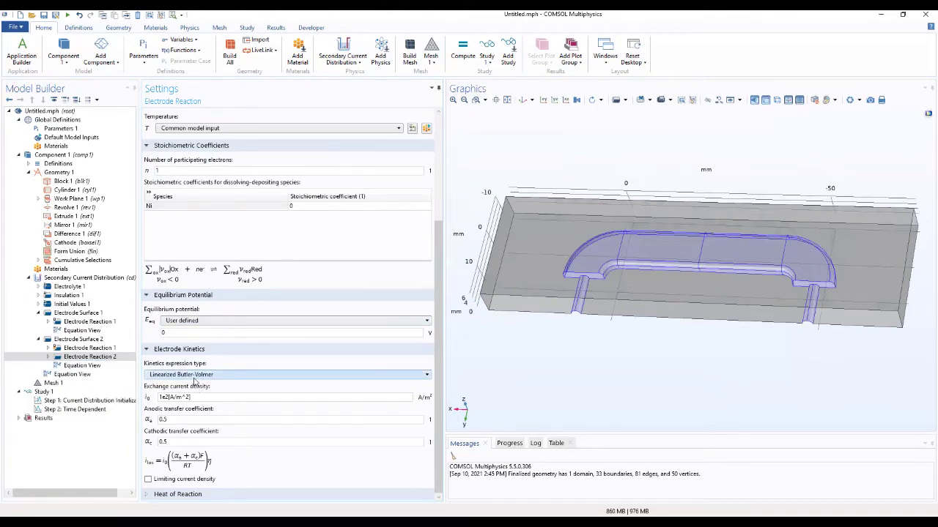
Switch Electrode Reaction 2 to cathodic Tafel kinetics and clear the old exchange current density
left_click(194, 376)
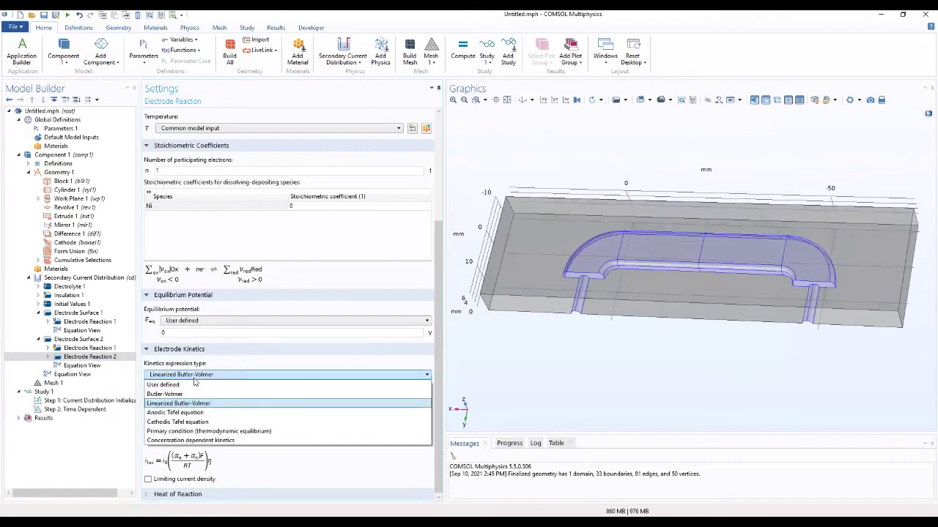
left_click(186, 425)
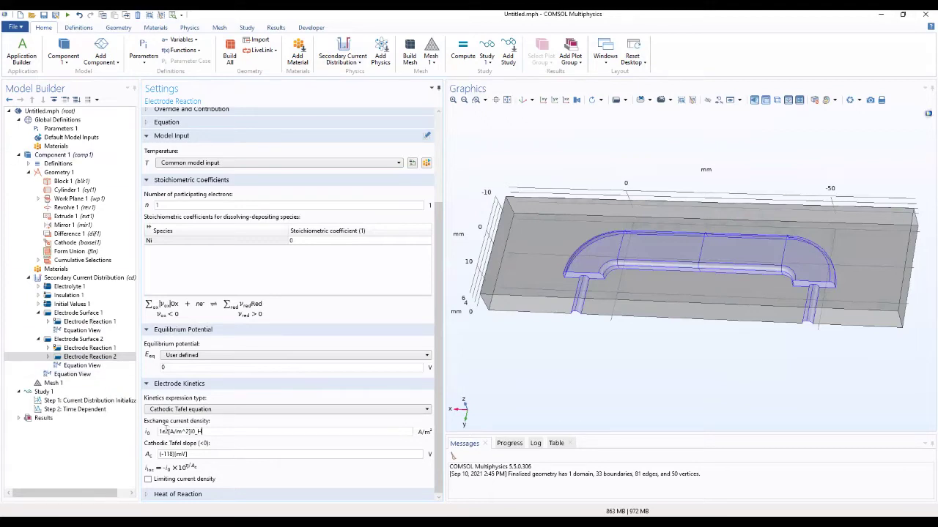
left_click_drag(189, 432, 147, 434)
key("BackSpace")
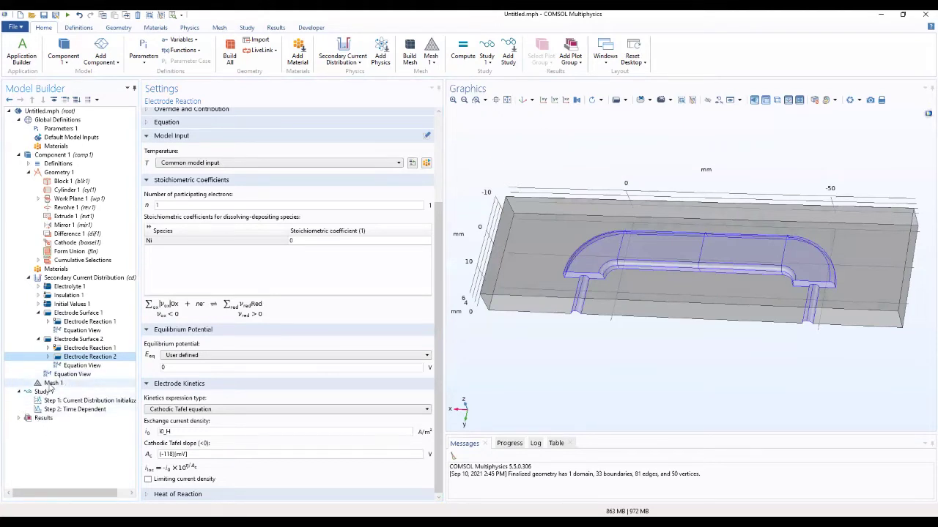
Build Mesh 1 with Finer element size and orbit to inspect it
left_click(49, 385)
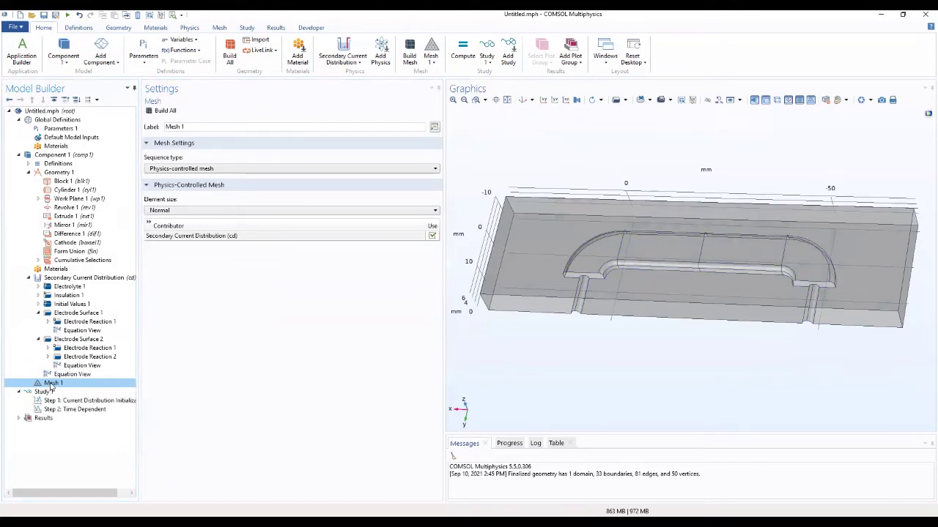
left_click(203, 212)
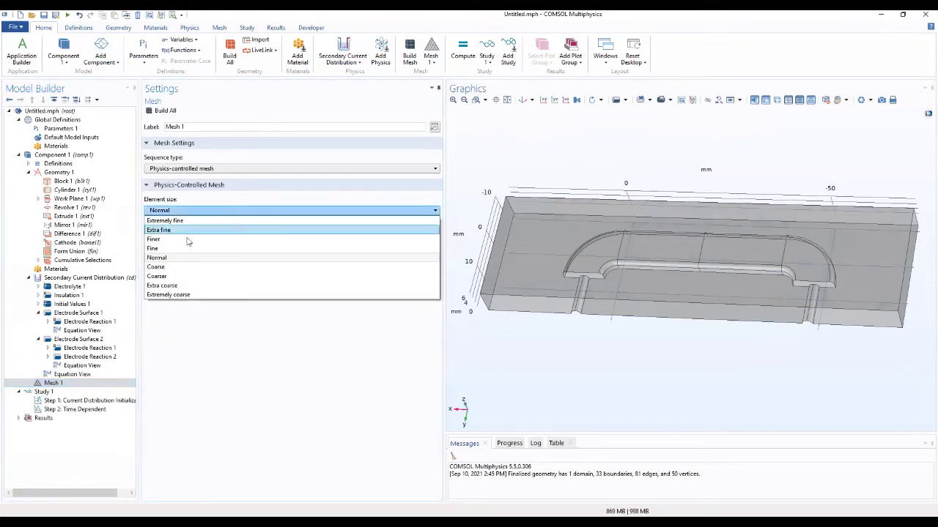
left_click(176, 239)
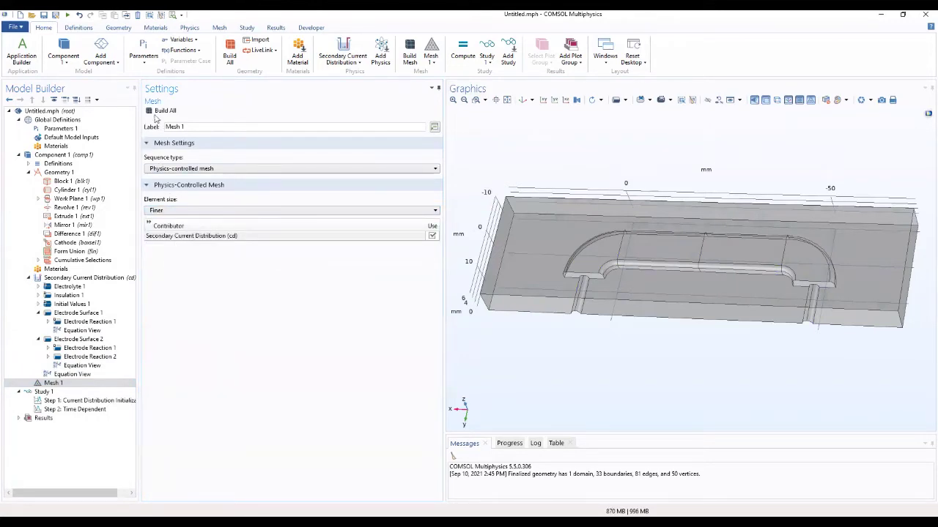
left_click(155, 112)
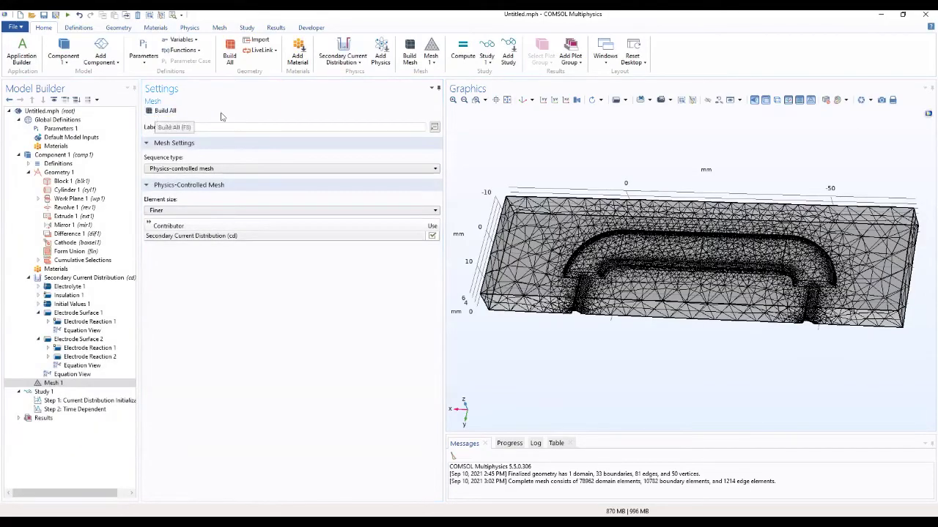
mouse_move(542, 185)
left_mouse_down()
mouse_move(518, 334)
mouse_move(527, 279)
mouse_move(559, 301)
left_mouse_up()
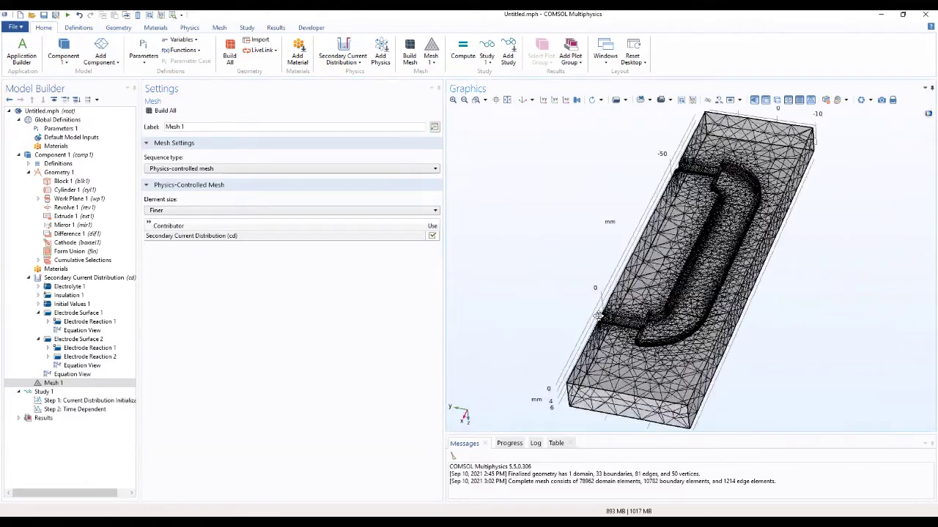
left_click_drag(559, 302, 560, 305)
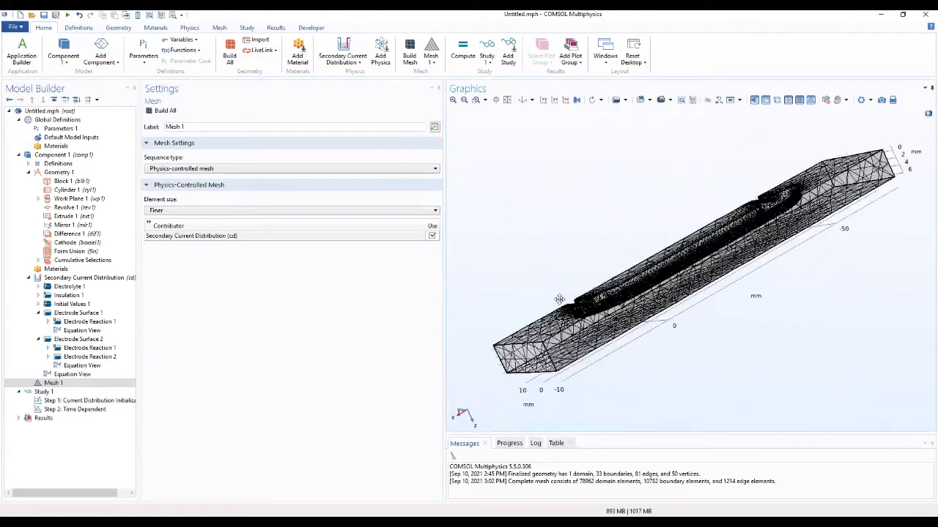
Set Step 1 Current Distribution Initialization to a Secondary current distribution
left_click(69, 410)
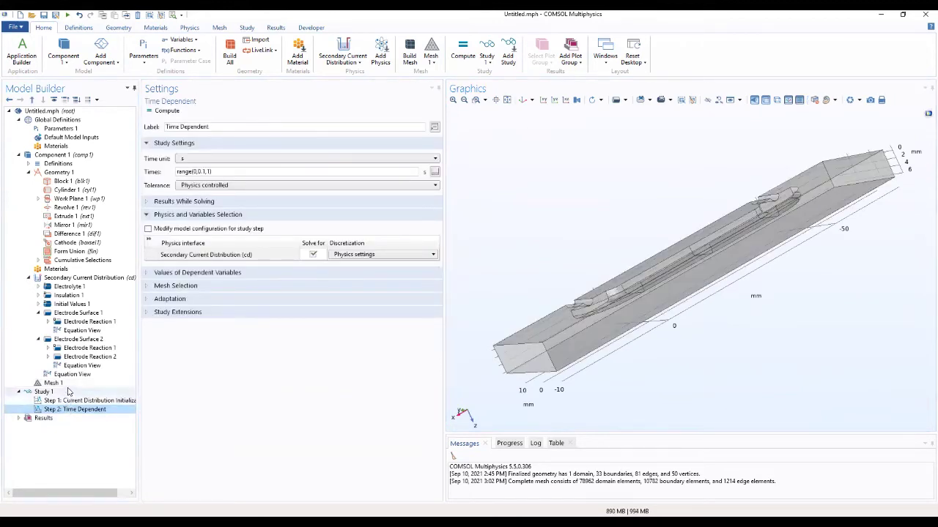
left_click(73, 402)
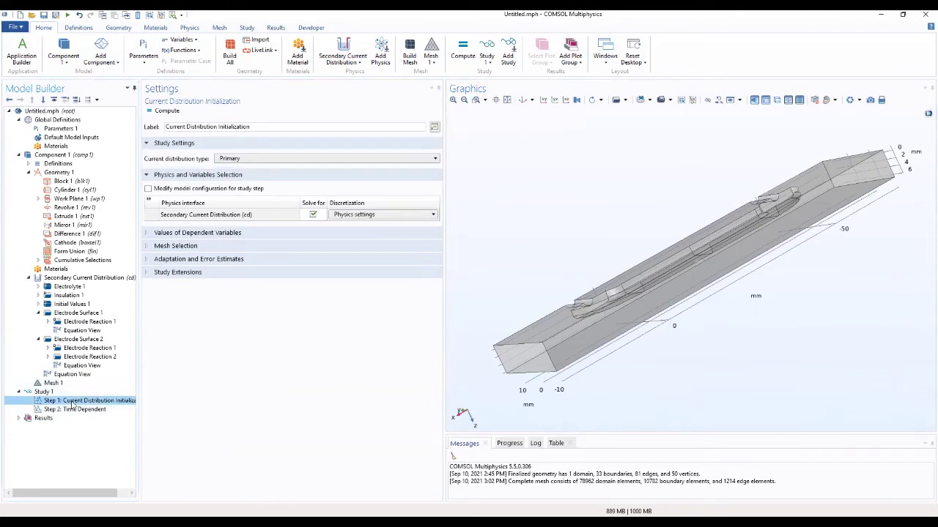
left_click(363, 160)
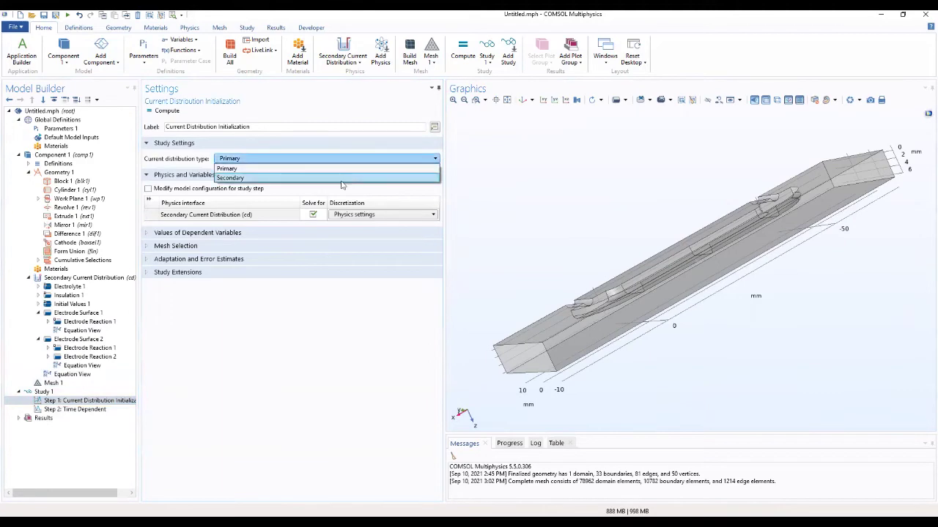
left_click(341, 178)
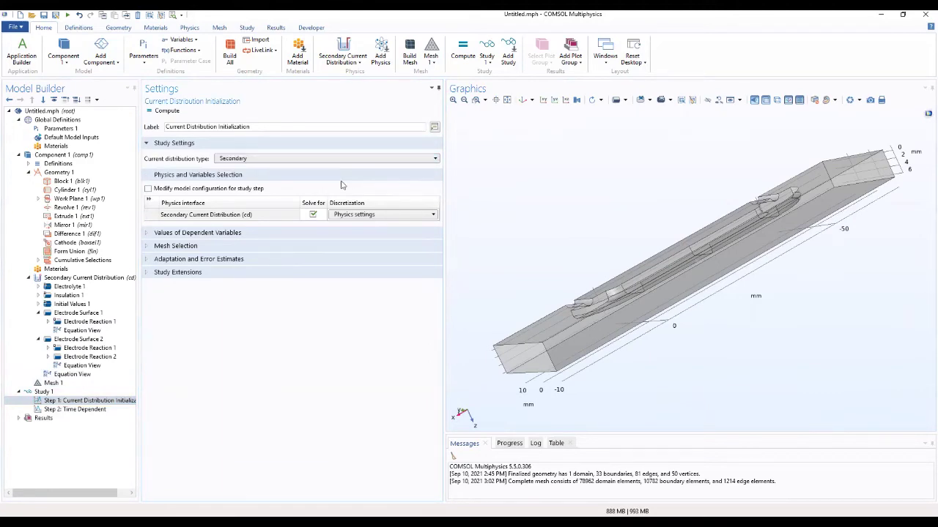
mouse_move(581, 243)
left_mouse_down()
mouse_move(599, 231)
mouse_move(576, 184)
left_mouse_up()
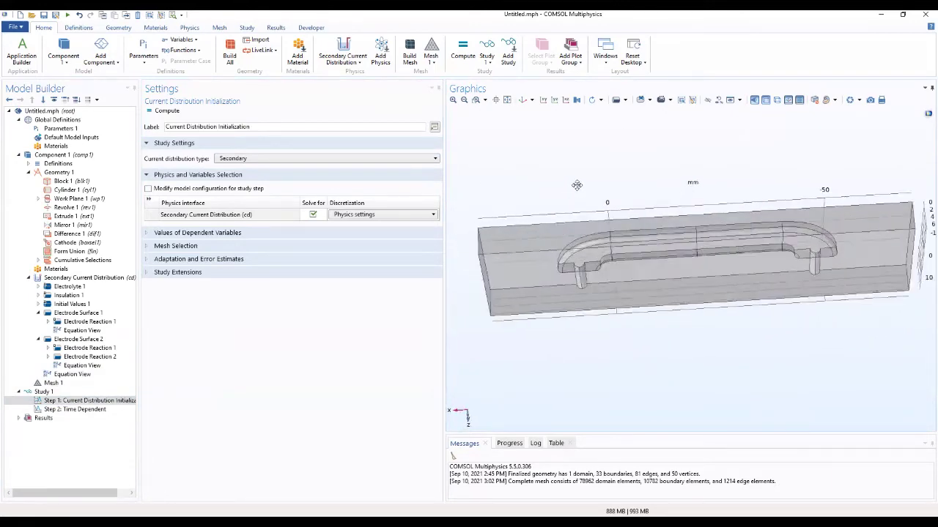
left_click_drag(577, 184, 614, 230)
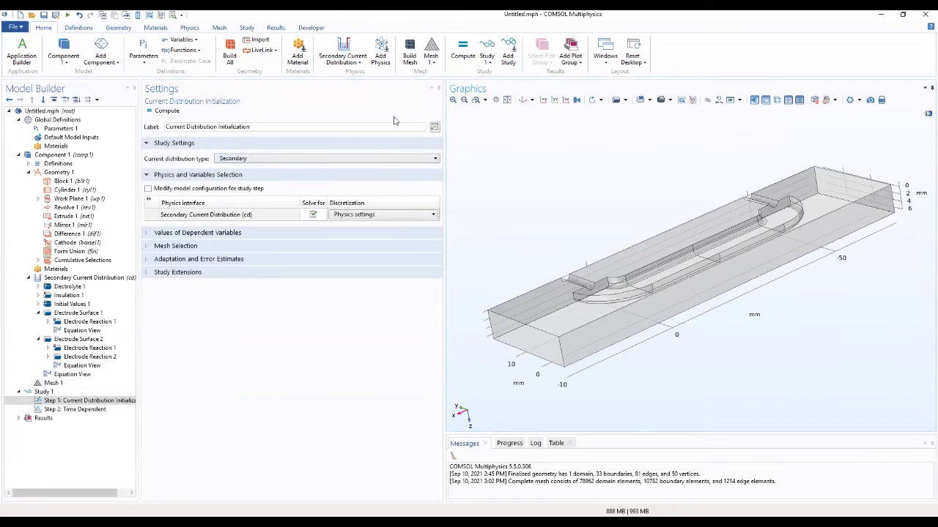
left_click(107, 410)
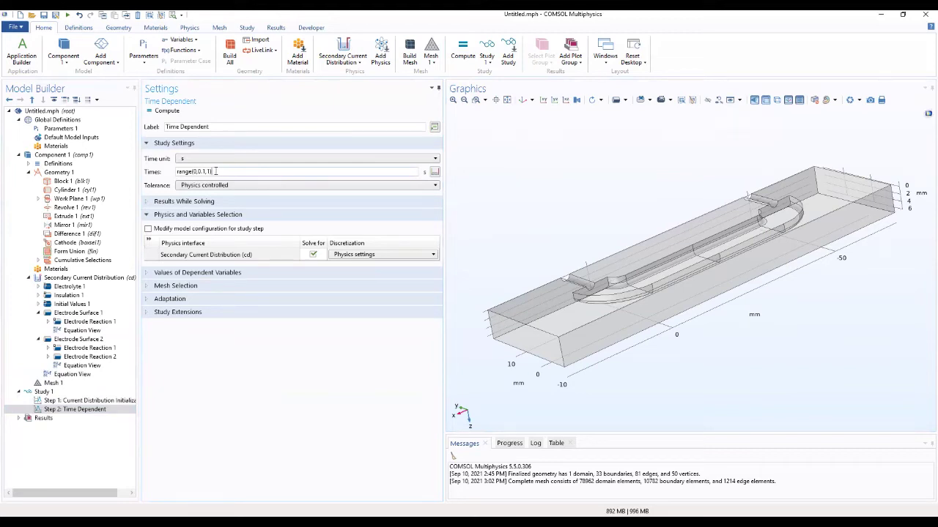
Change the output times to range(0,60,600) and compute the study
left_click_drag(214, 171, 176, 172)
left_click(210, 171)
double_click(200, 171)
type("60")
type("600")
left_click(164, 112)
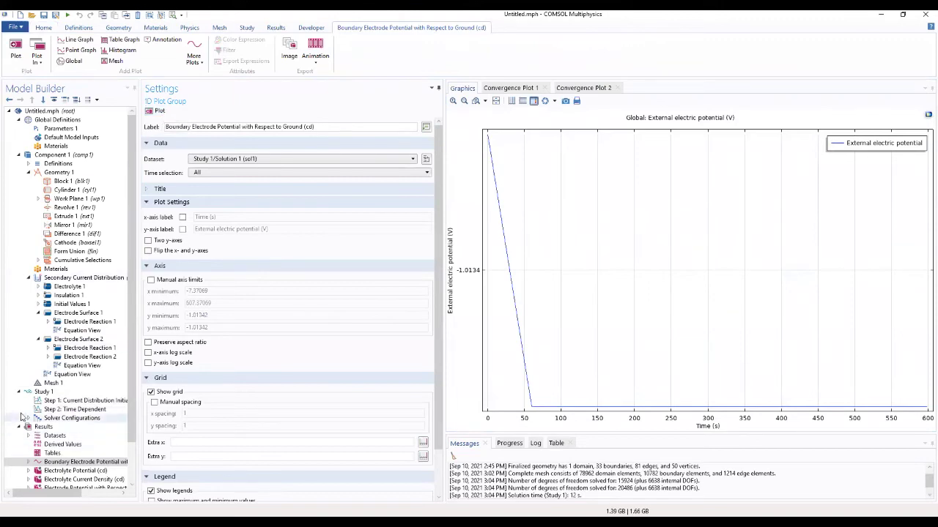
Show the Total Electrode Thickness Change plot in a top-down view
scroll(44, 409, "down", 3)
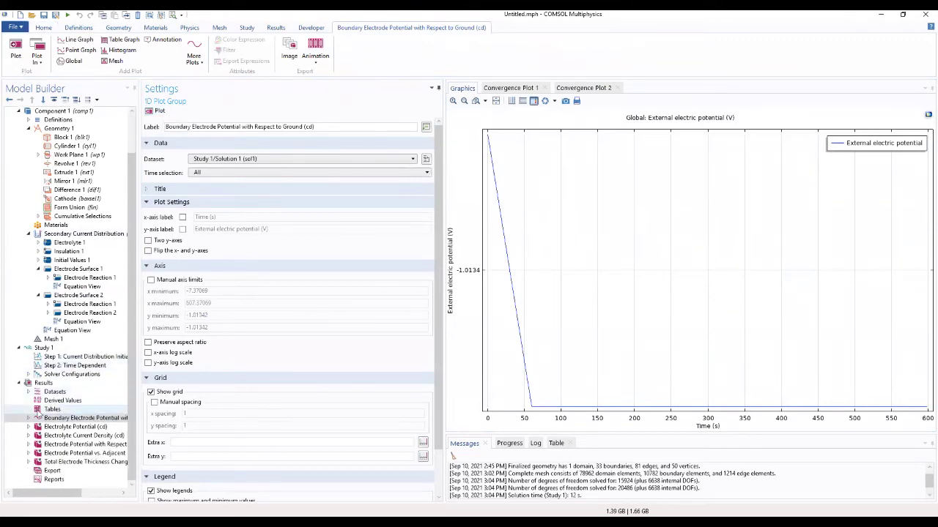
left_click(68, 463)
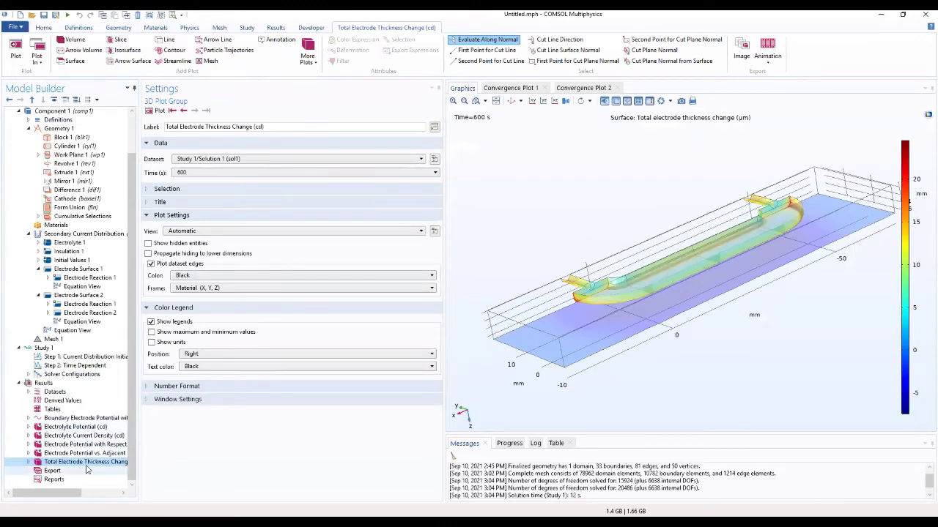
mouse_move(544, 215)
left_mouse_down()
mouse_move(732, 316)
mouse_move(708, 277)
left_mouse_up()
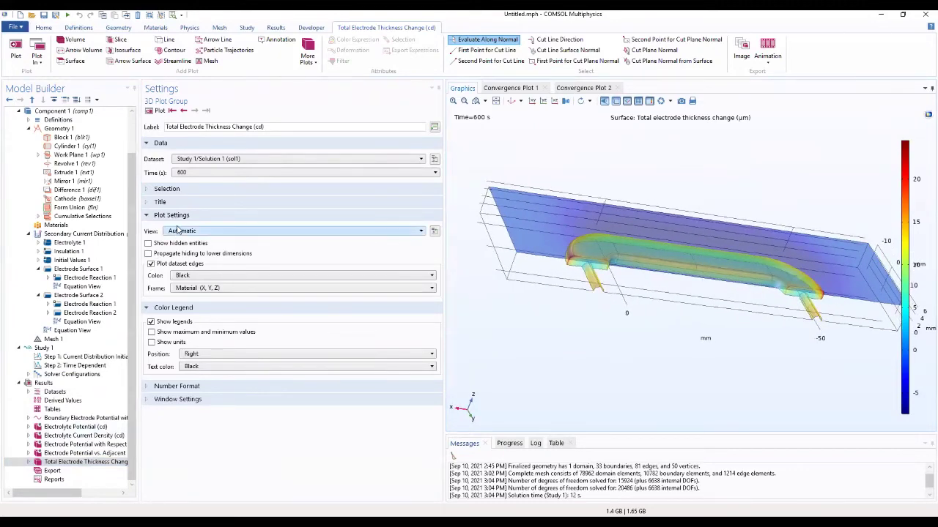
Limit the thickness plot to Boundary level with the Cathode selection and replot
left_click(167, 189)
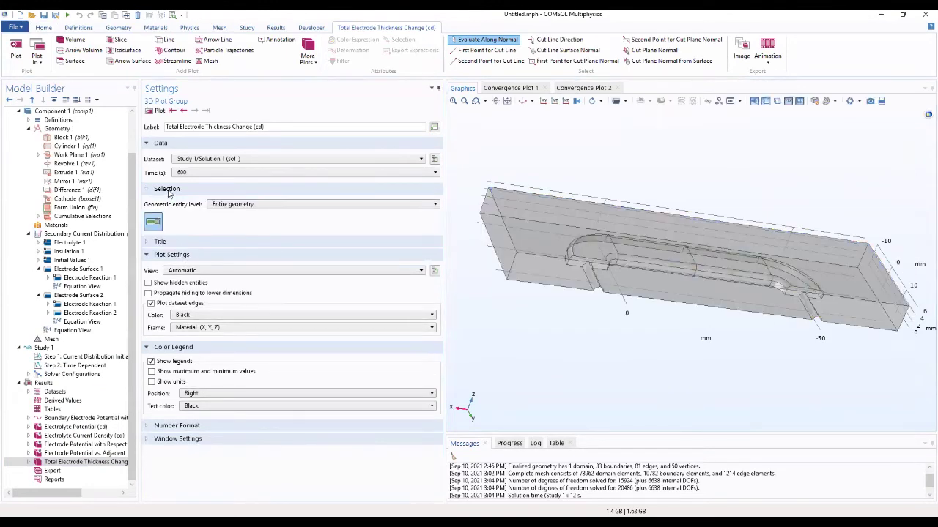
left_click(240, 205)
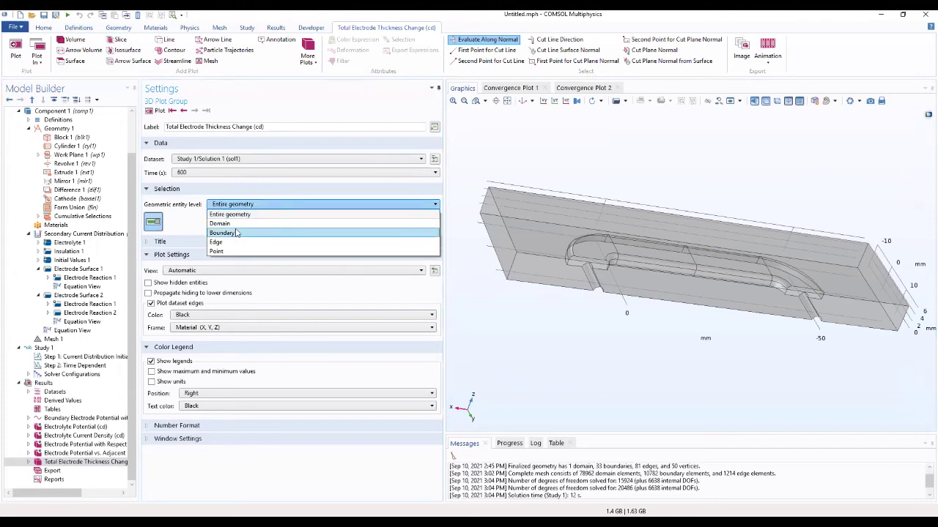
left_click(236, 233)
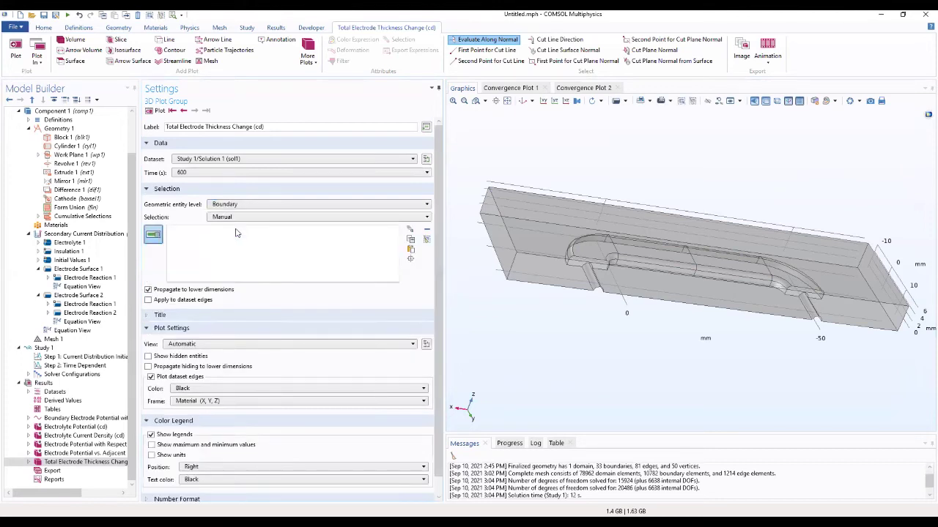
left_click(241, 217)
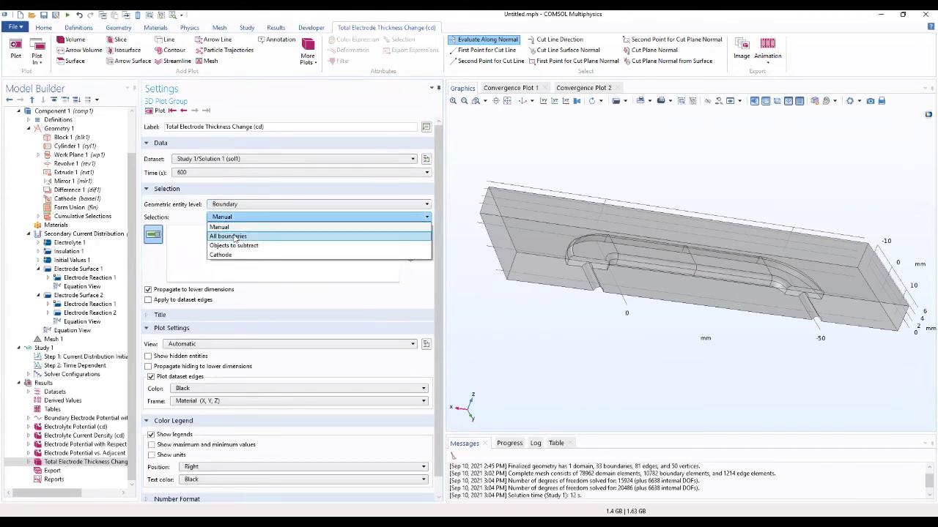
left_click(231, 256)
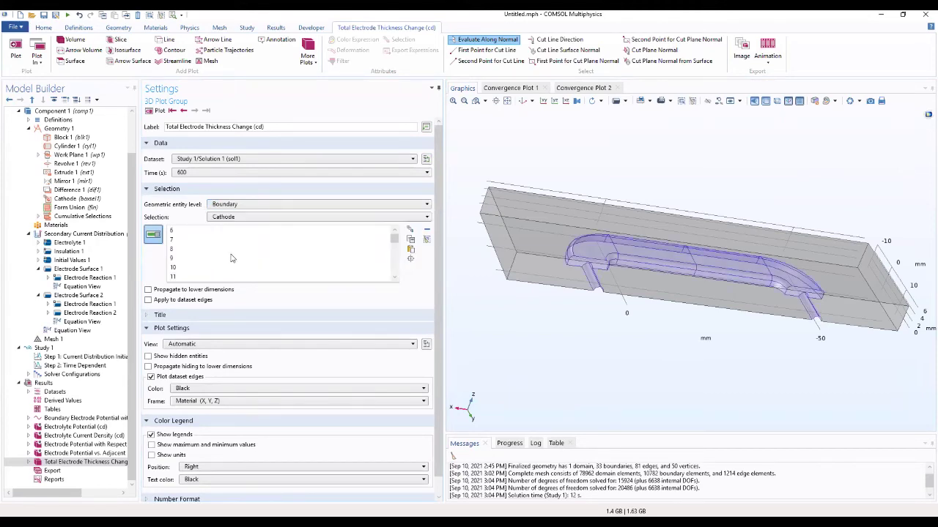
left_click(154, 110)
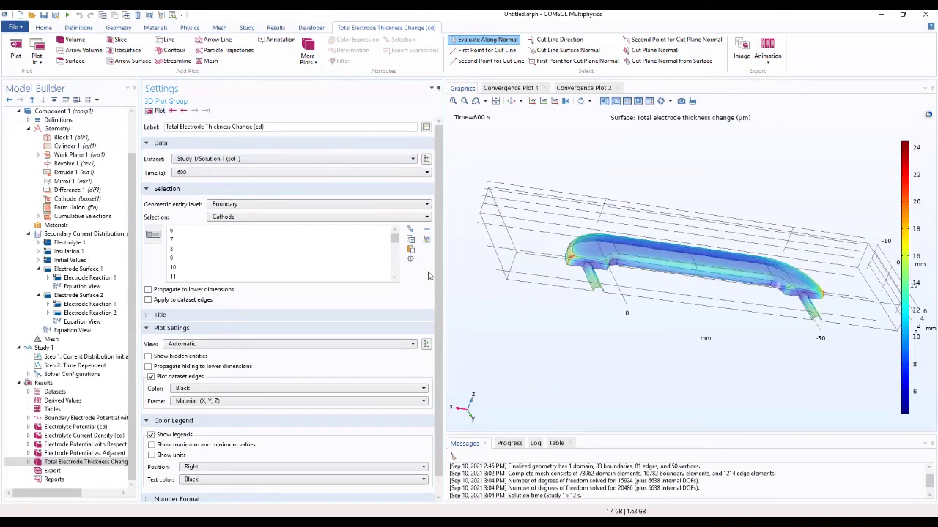
mouse_move(504, 316)
left_mouse_down()
mouse_move(578, 147)
mouse_move(544, 188)
left_mouse_up()
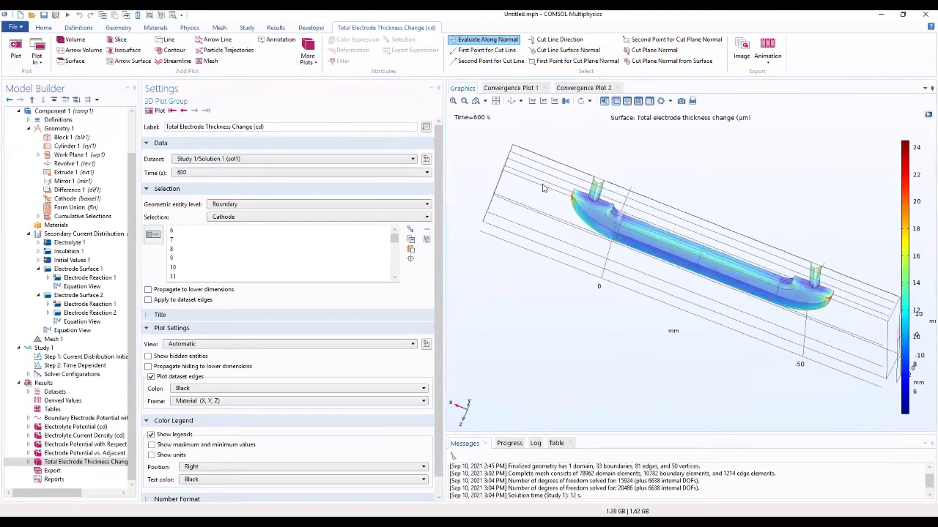
Rename the thickness plot group to 'Deposited Thickness Cathode'
left_click(101, 465)
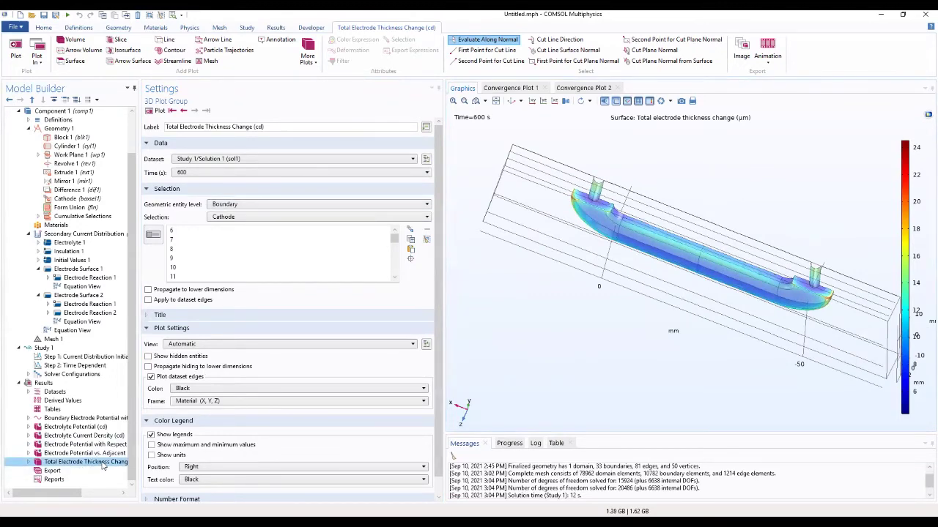
right_click(103, 465)
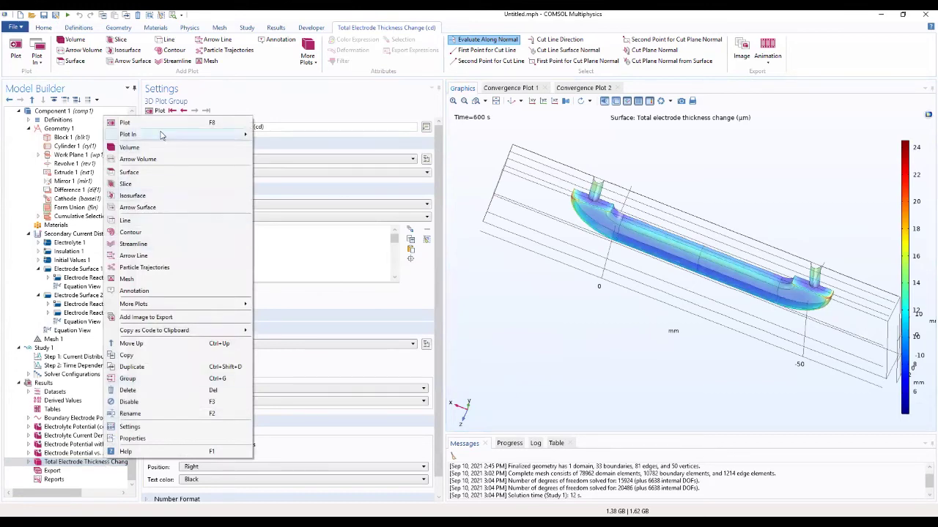
left_click(150, 415)
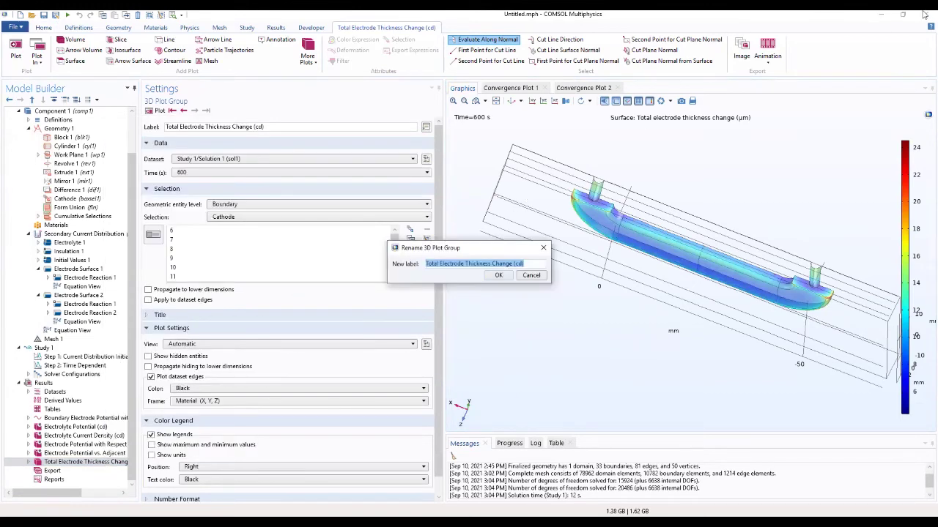
type("D")
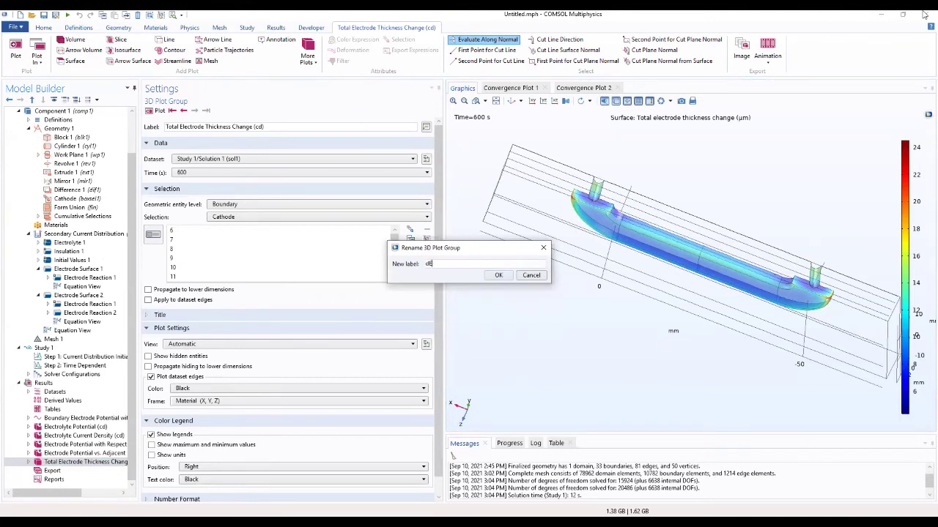
type("eposi")
type("ted")
type(" Thickness Cathode")
left_click(497, 276)
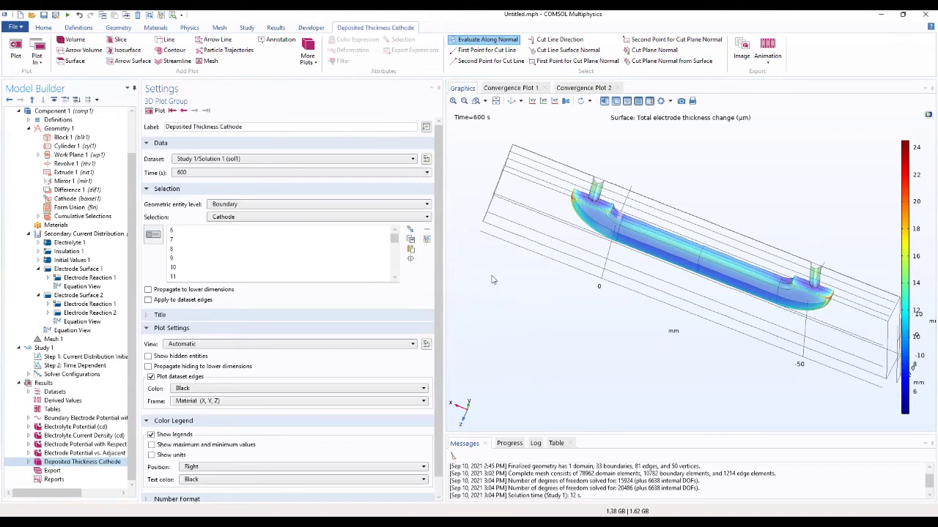
Duplicate the Deposited Thickness Cathode group and name the copy 'Current Efficiency, Cathode'
right_click(61, 466)
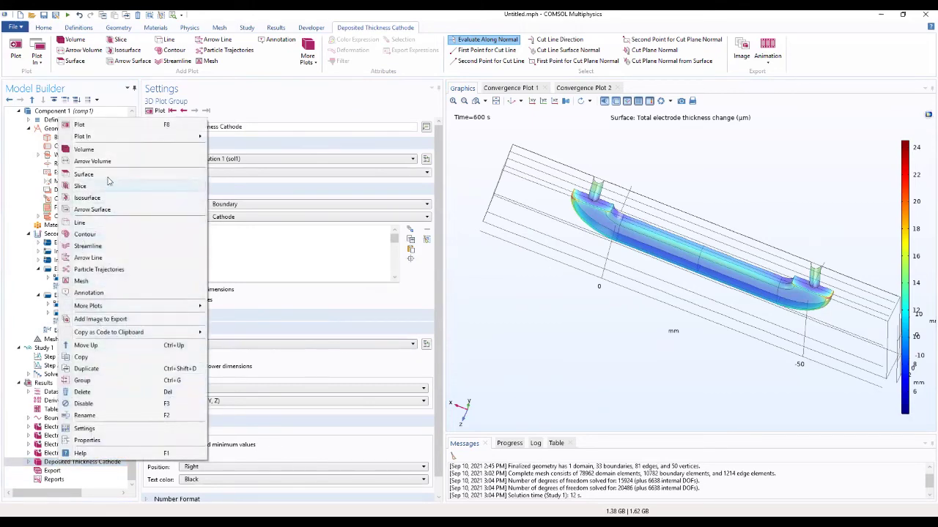
left_click(101, 369)
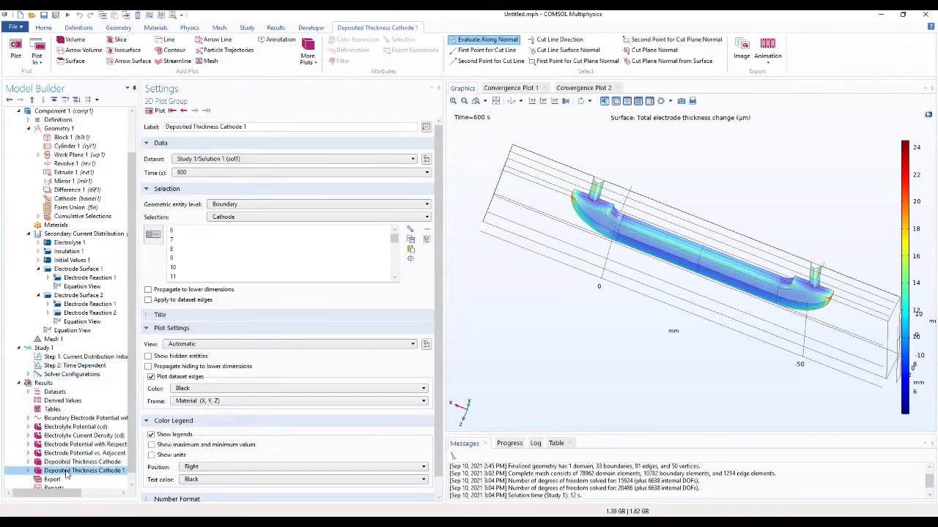
right_click(68, 474)
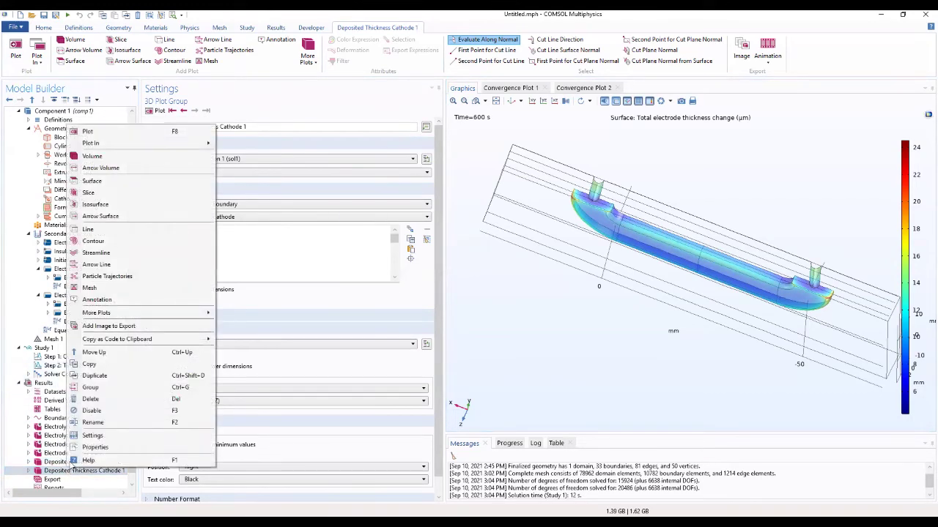
left_click(105, 423)
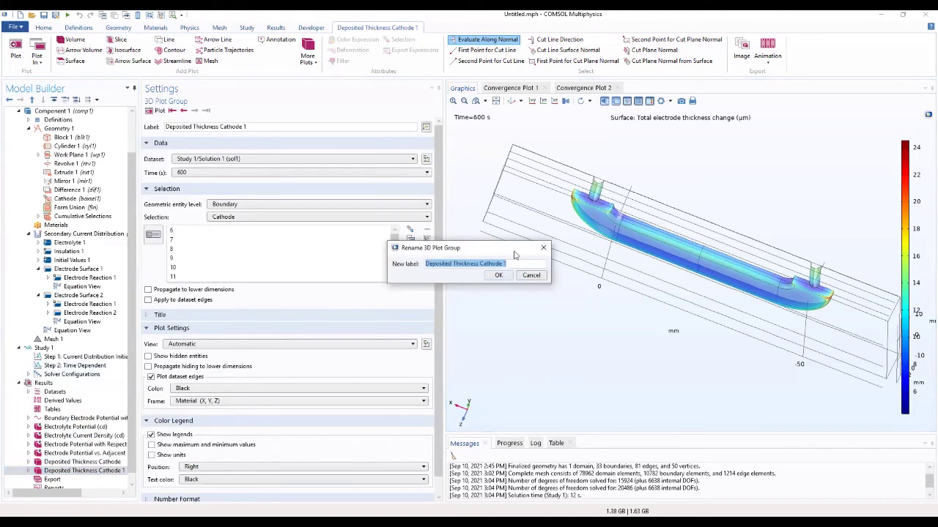
type("Cruur")
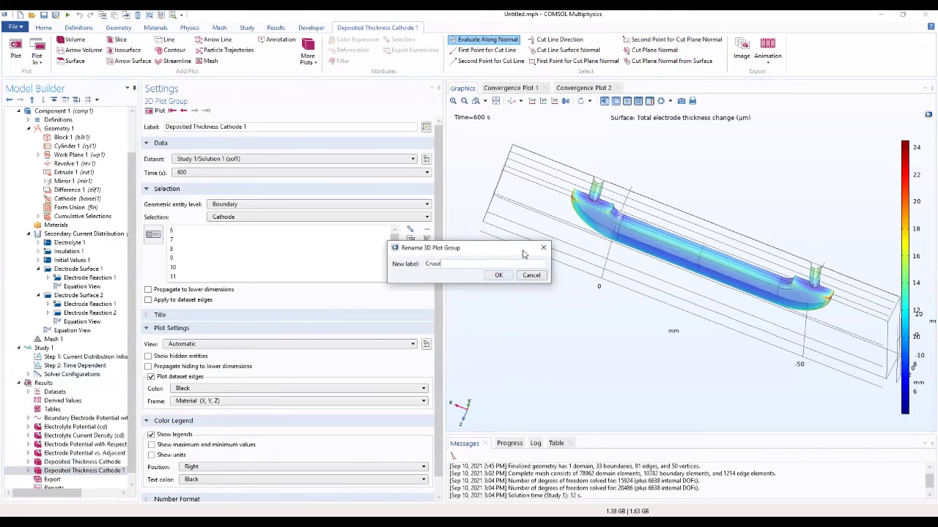
key("BackSpace")
key("BackSpace")
type("y")
double_click(430, 264)
type("Current Efficiency, Cathode")
left_click(498, 276)
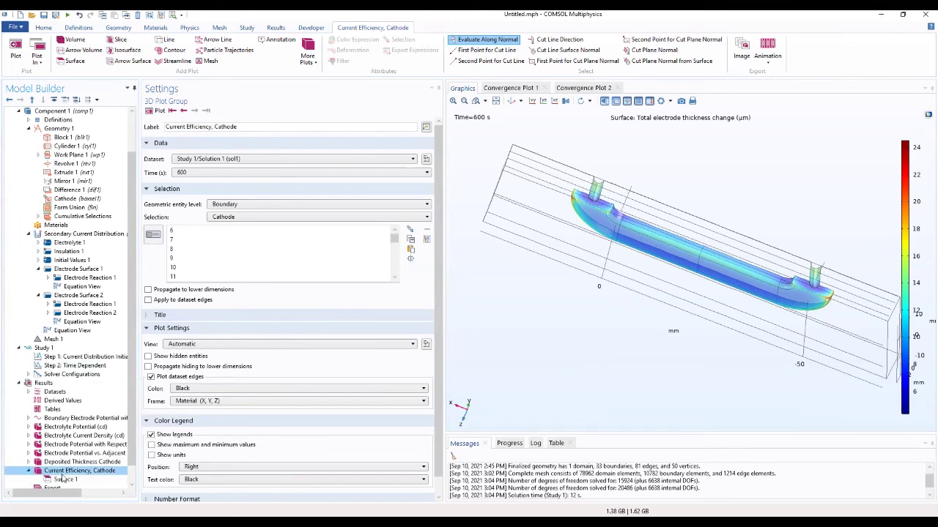
Change the Surface 1 expression to cd.iloc_er1/cd.itot and replot the cathode
left_click(64, 480)
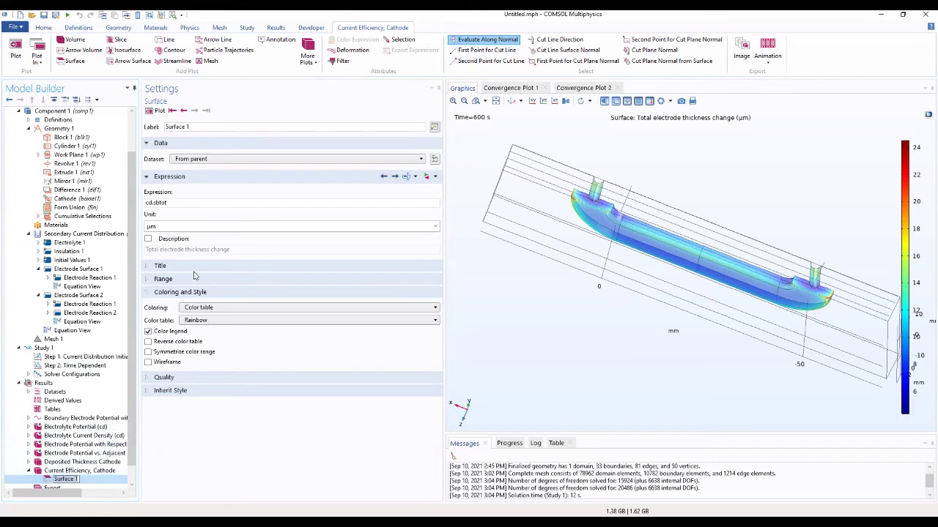
double_click(178, 205)
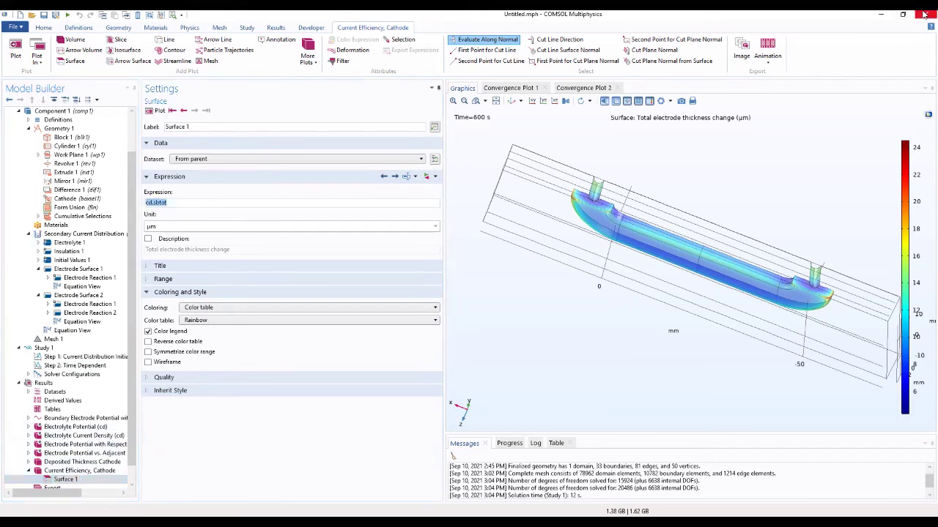
type("cd.il")
type("oc_er")
type("1/")
type("cd.it")
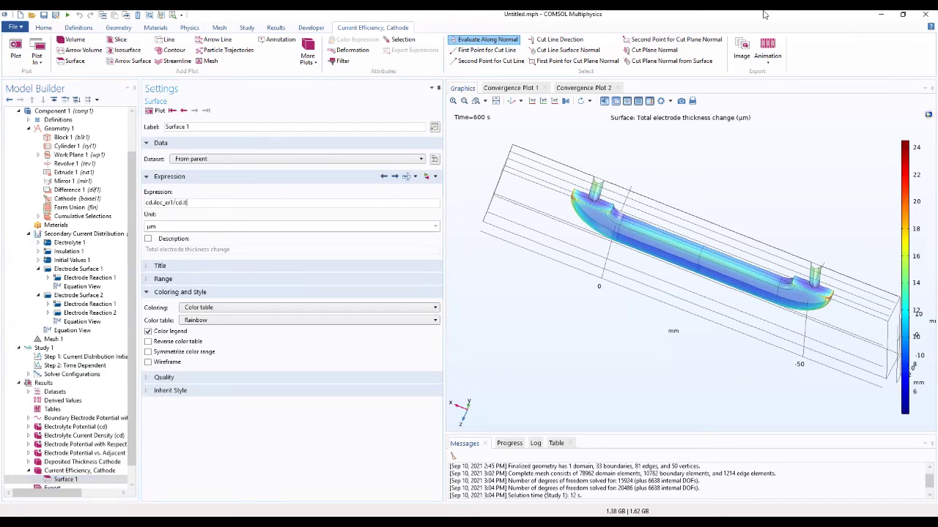
type("ot")
key("Return")
left_click(152, 114)
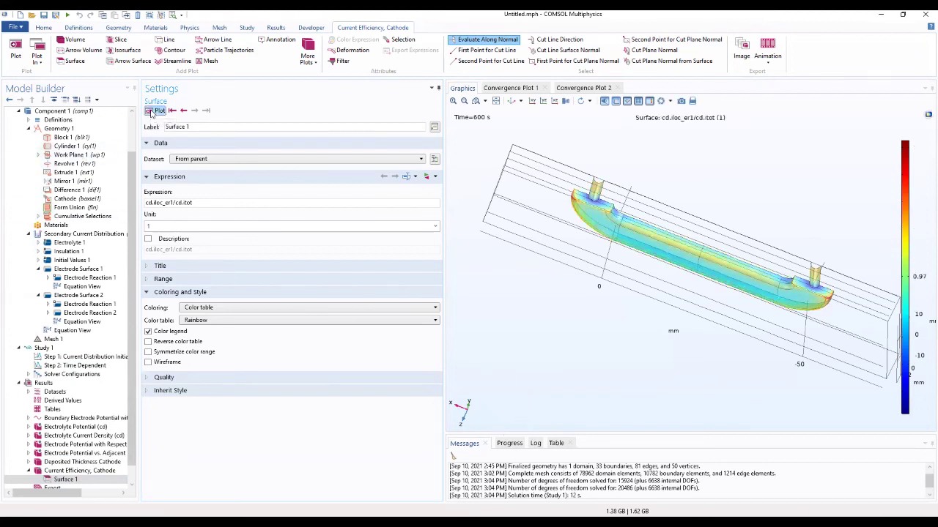
mouse_move(532, 307)
left_mouse_down()
mouse_move(726, 271)
mouse_move(762, 399)
left_mouse_up()
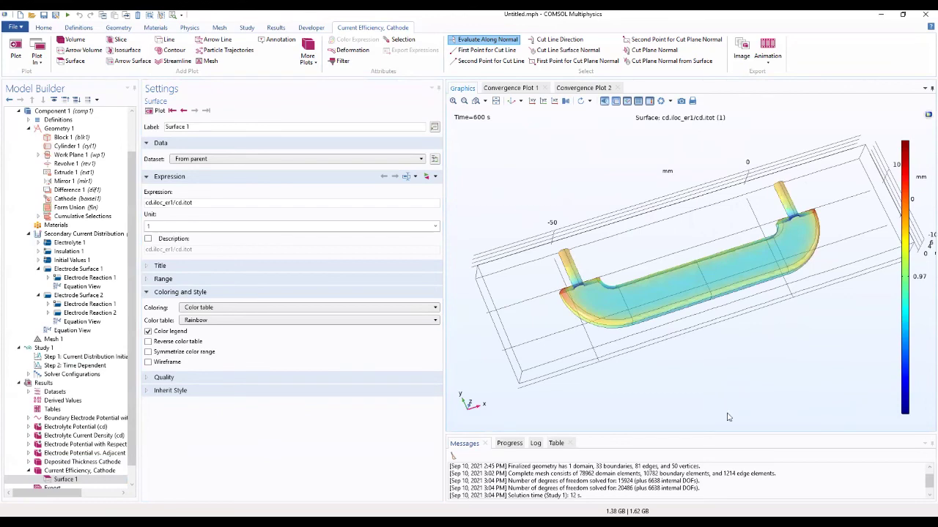
left_click_drag(587, 183, 646, 279)
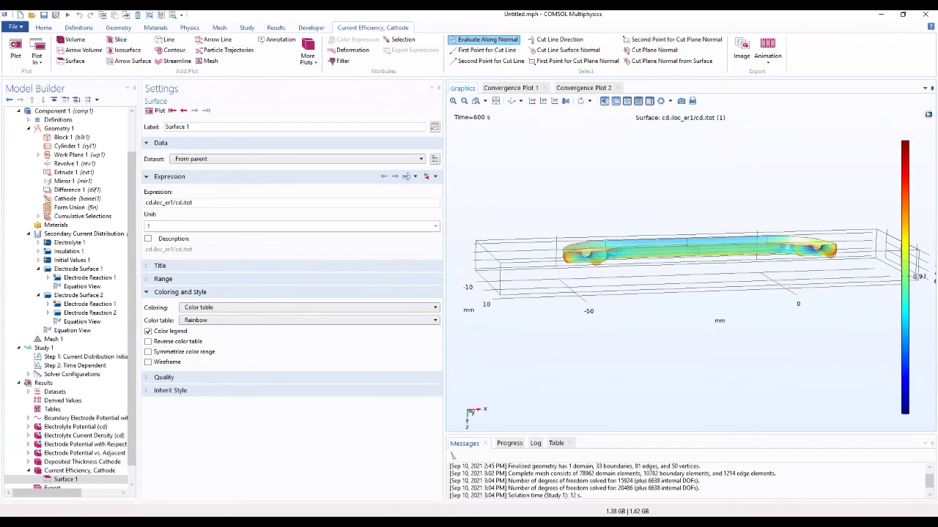
left_click_drag(589, 387, 604, 302)
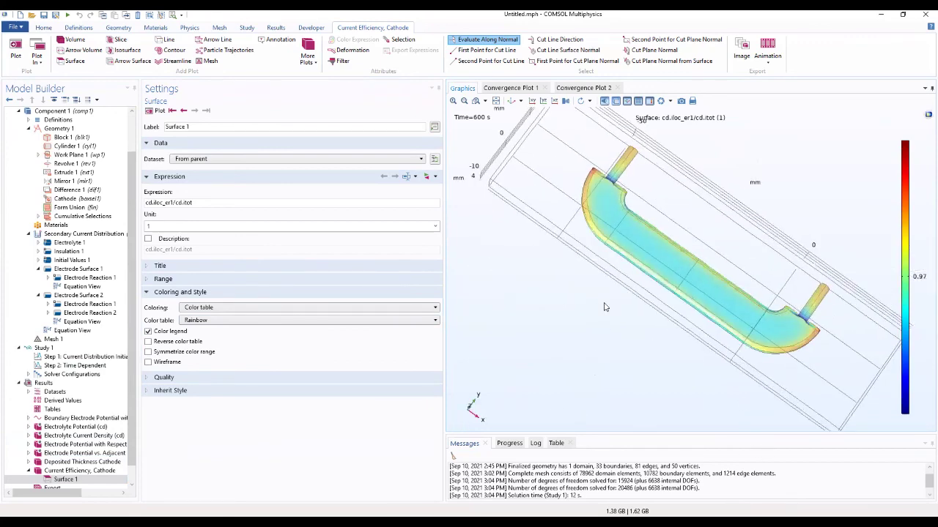